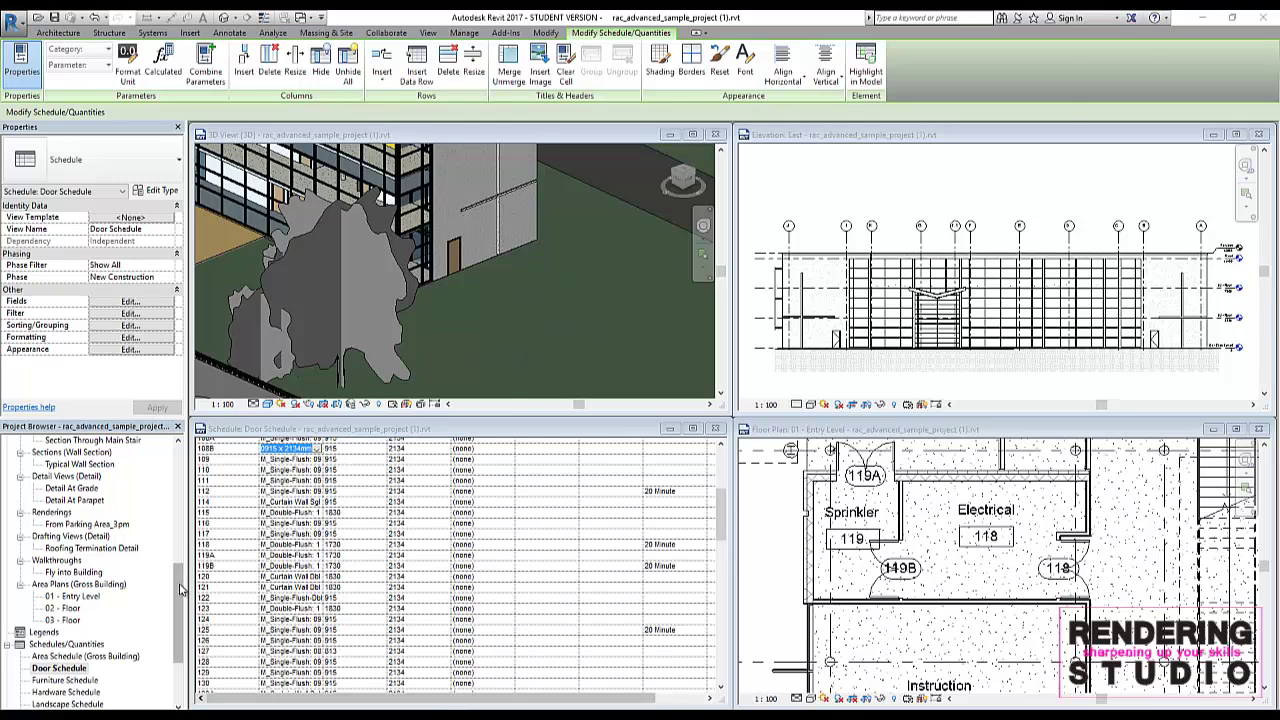
Step: Scroll the Project Browser down to the Door Schedule and open it
{"action": "left_click_drag", "start_coordinate": [183, 610], "coordinate": [183, 517]}
{"action": "scroll", "coordinate": [183, 517], "scroll_direction": "up", "scroll_amount": 2}
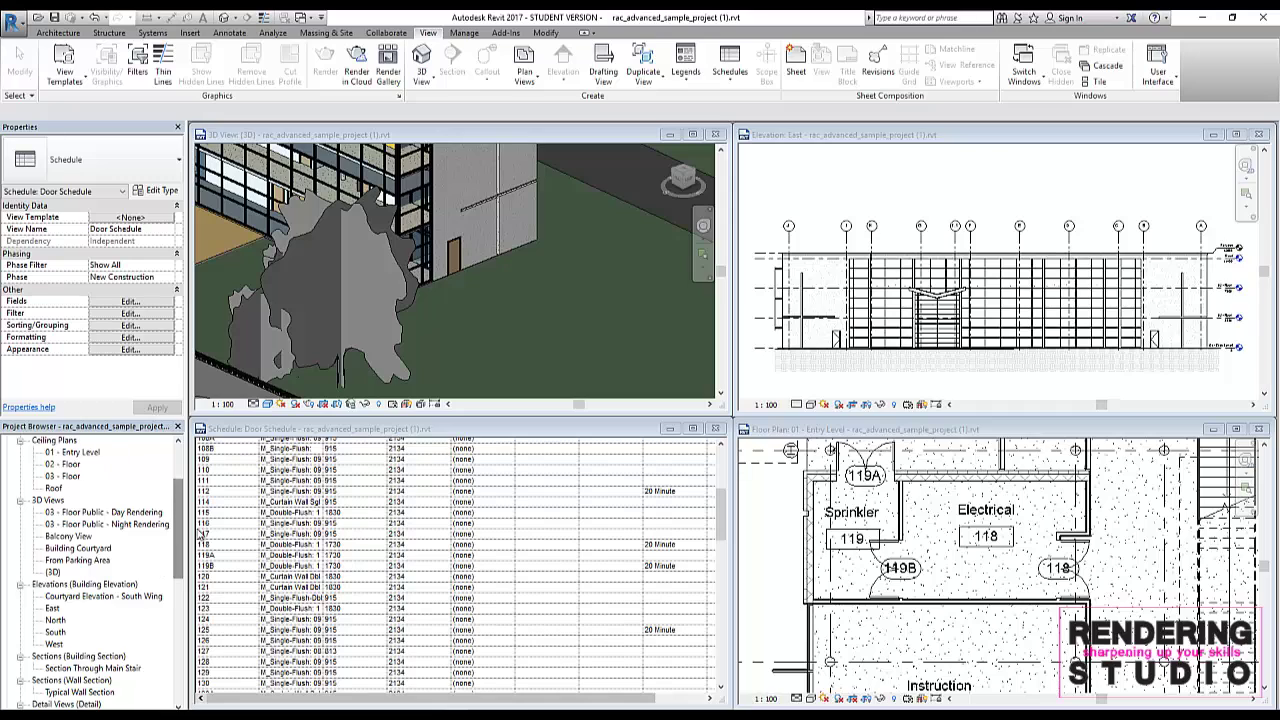
{"action": "scroll", "coordinate": [177, 519], "scroll_direction": "up", "scroll_amount": 1}
{"action": "left_click_drag", "start_coordinate": [177, 519], "coordinate": [182, 503]}
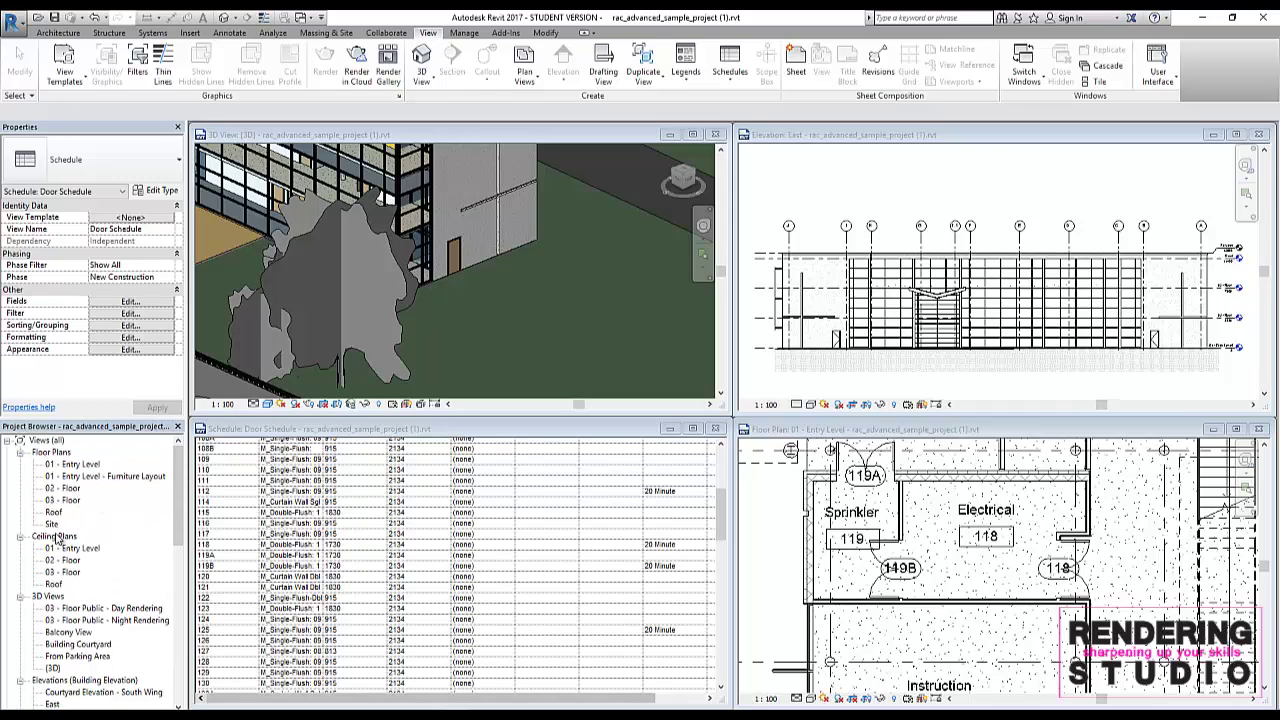
{"action": "left_click_drag", "start_coordinate": [178, 526], "coordinate": [174, 660]}
{"action": "left_click", "coordinate": [78, 642]}
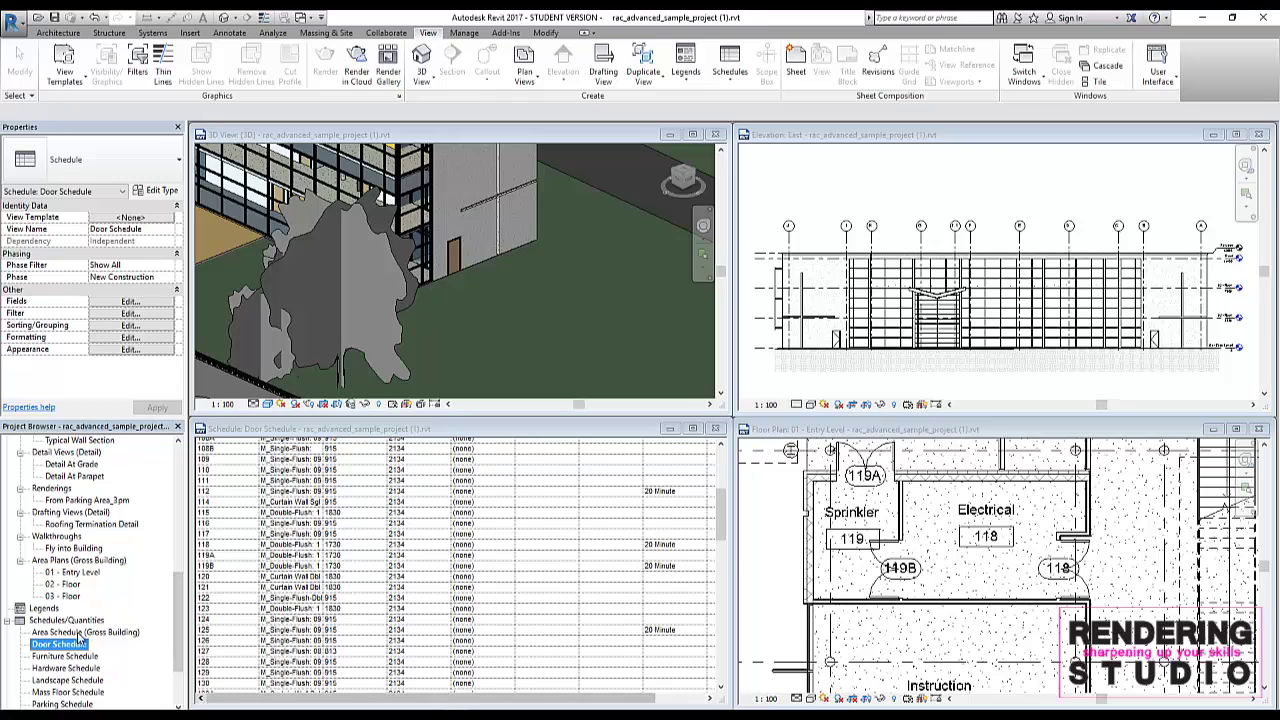
Step: Select a door in the 3D model to display its door properties
{"action": "left_click_drag", "start_coordinate": [172, 615], "coordinate": [172, 488]}
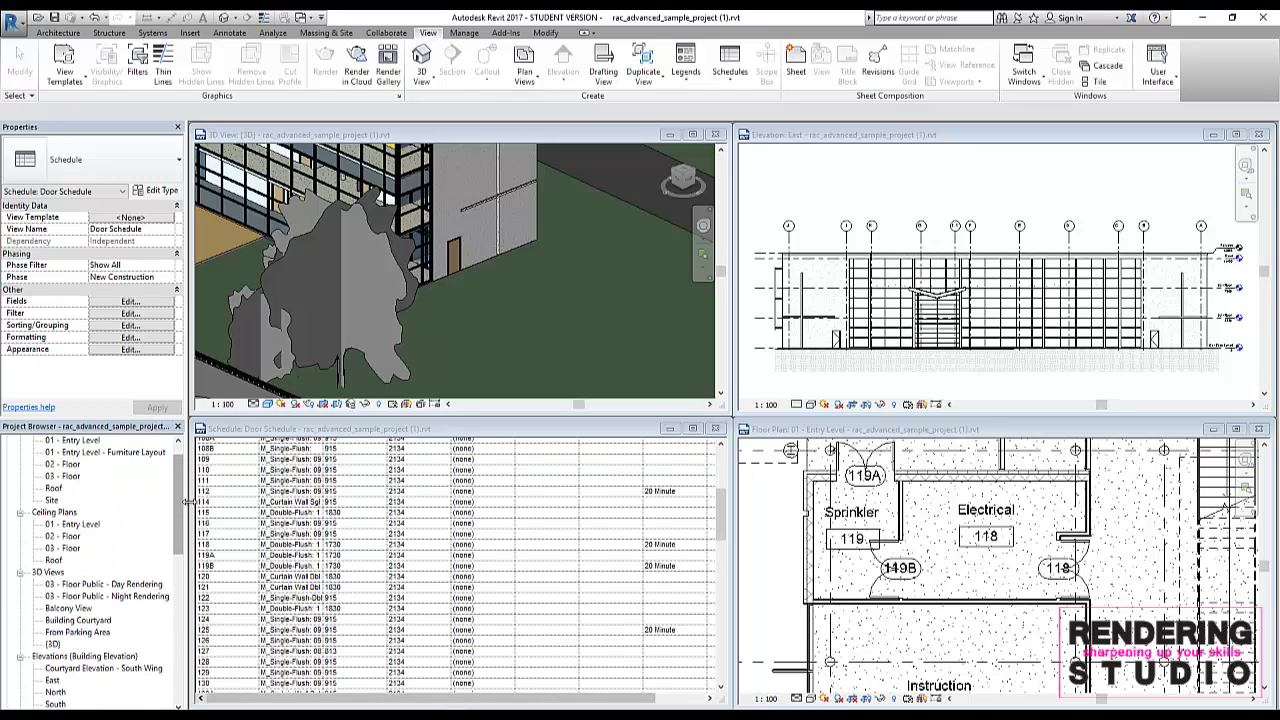
{"action": "scroll", "coordinate": [180, 500], "scroll_direction": "up", "scroll_amount": 1}
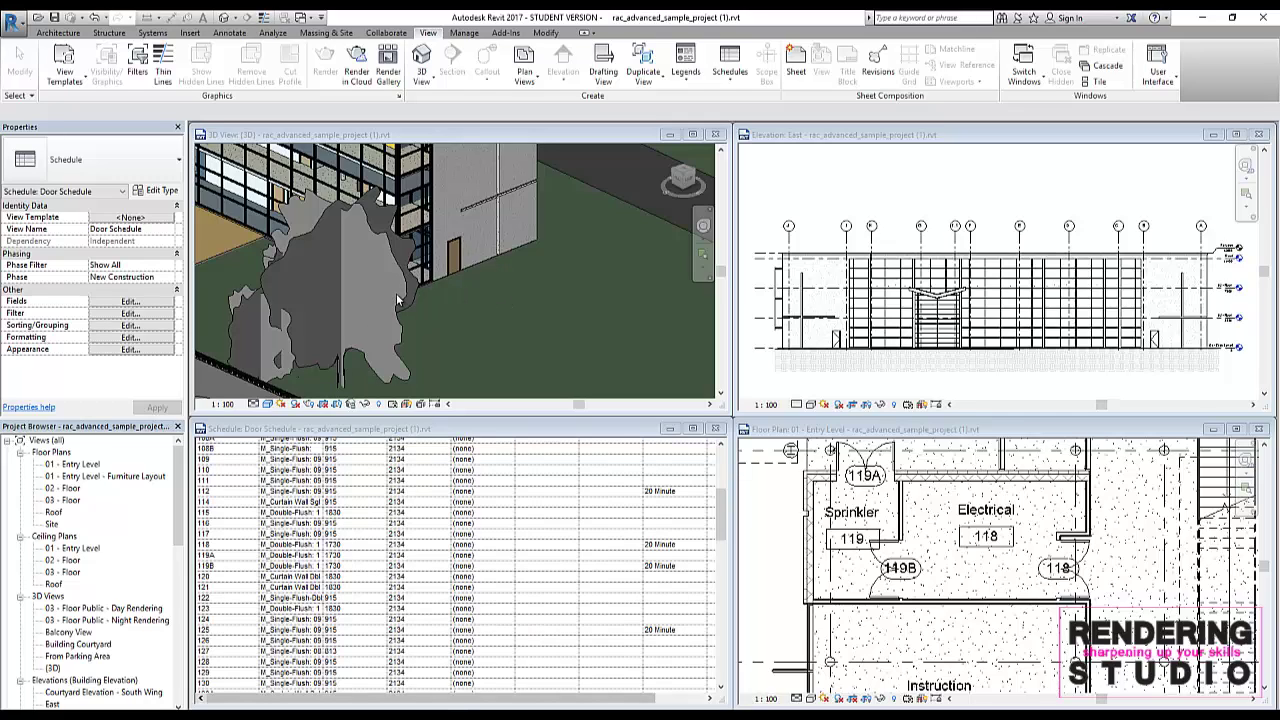
{"action": "left_click", "coordinate": [335, 278]}
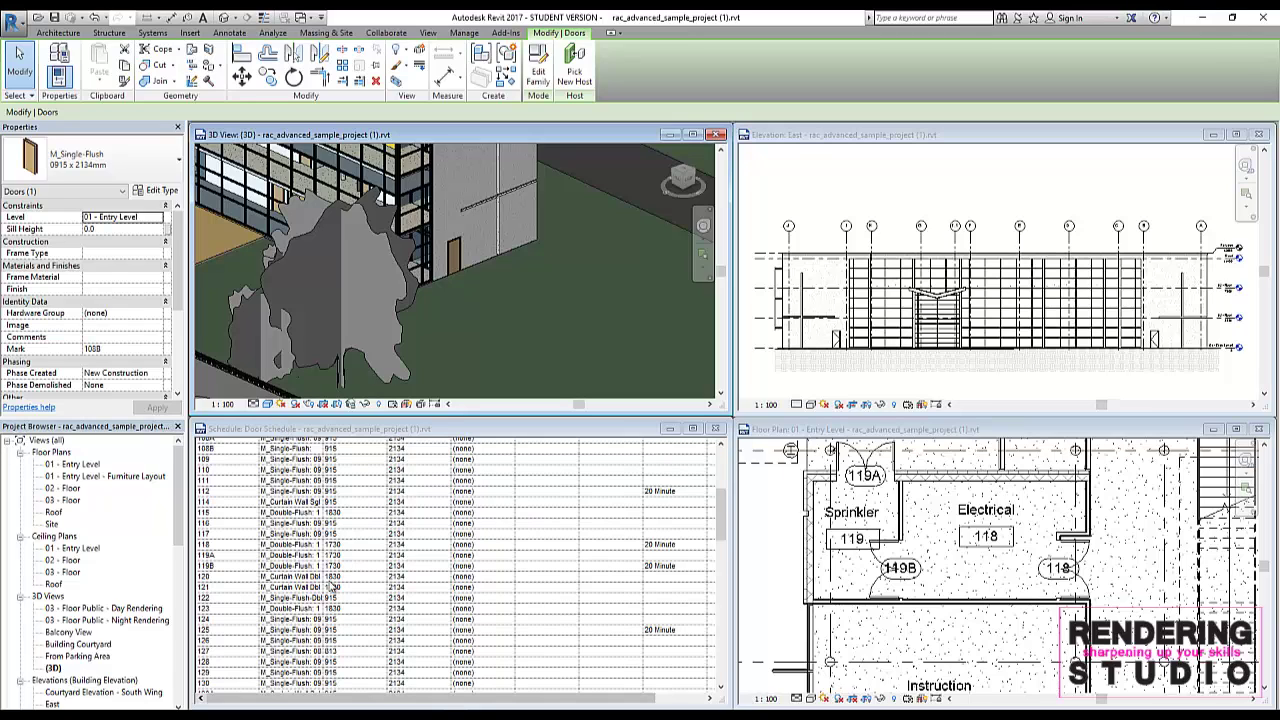
{"action": "scroll", "coordinate": [334, 587], "scroll_direction": "up", "scroll_amount": 5}
{"action": "scroll", "coordinate": [345, 560], "scroll_direction": "up", "scroll_amount": 3}
{"action": "scroll", "coordinate": [386, 511], "scroll_direction": "up", "scroll_amount": 2}
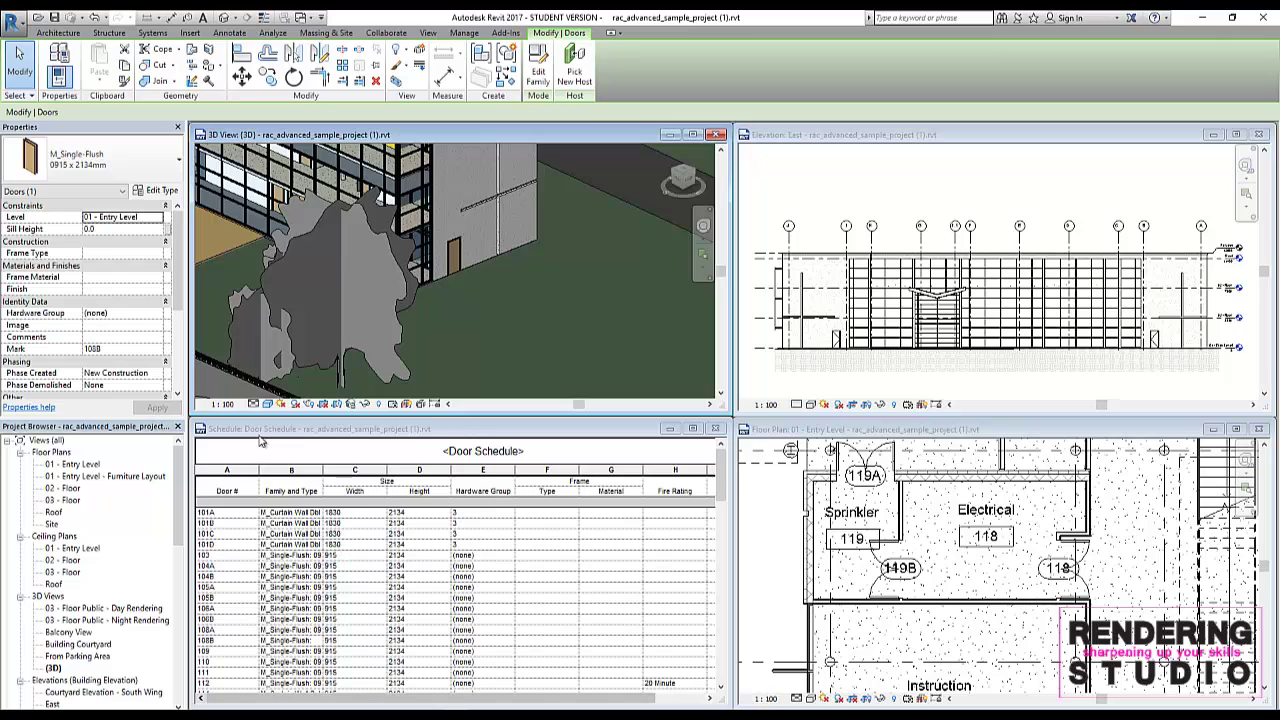
{"action": "scroll", "coordinate": [290, 557], "scroll_direction": "down", "scroll_amount": 1}
{"action": "scroll", "coordinate": [288, 557], "scroll_direction": "down", "scroll_amount": 3}
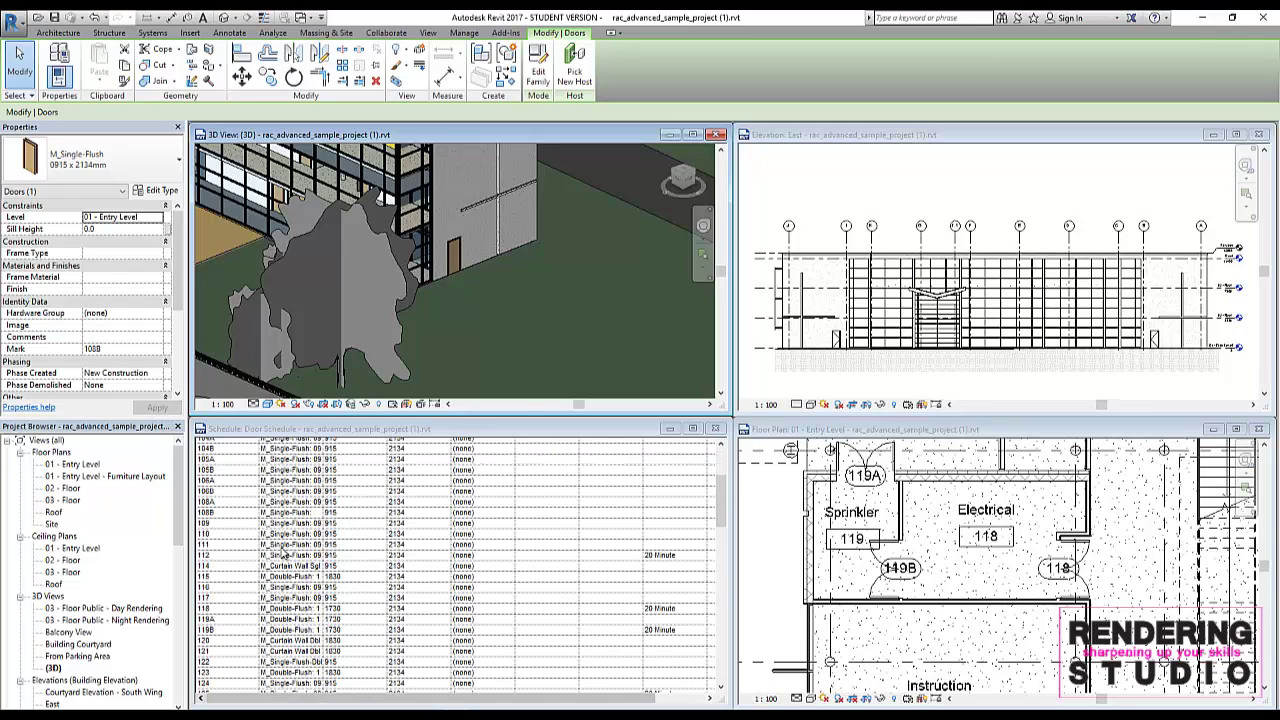
{"action": "scroll", "coordinate": [286, 553], "scroll_direction": "down", "scroll_amount": 2}
{"action": "scroll", "coordinate": [285, 551], "scroll_direction": "down", "scroll_amount": 2}
{"action": "scroll", "coordinate": [283, 549], "scroll_direction": "down", "scroll_amount": 2}
{"action": "scroll", "coordinate": [262, 574], "scroll_direction": "up", "scroll_amount": 3}
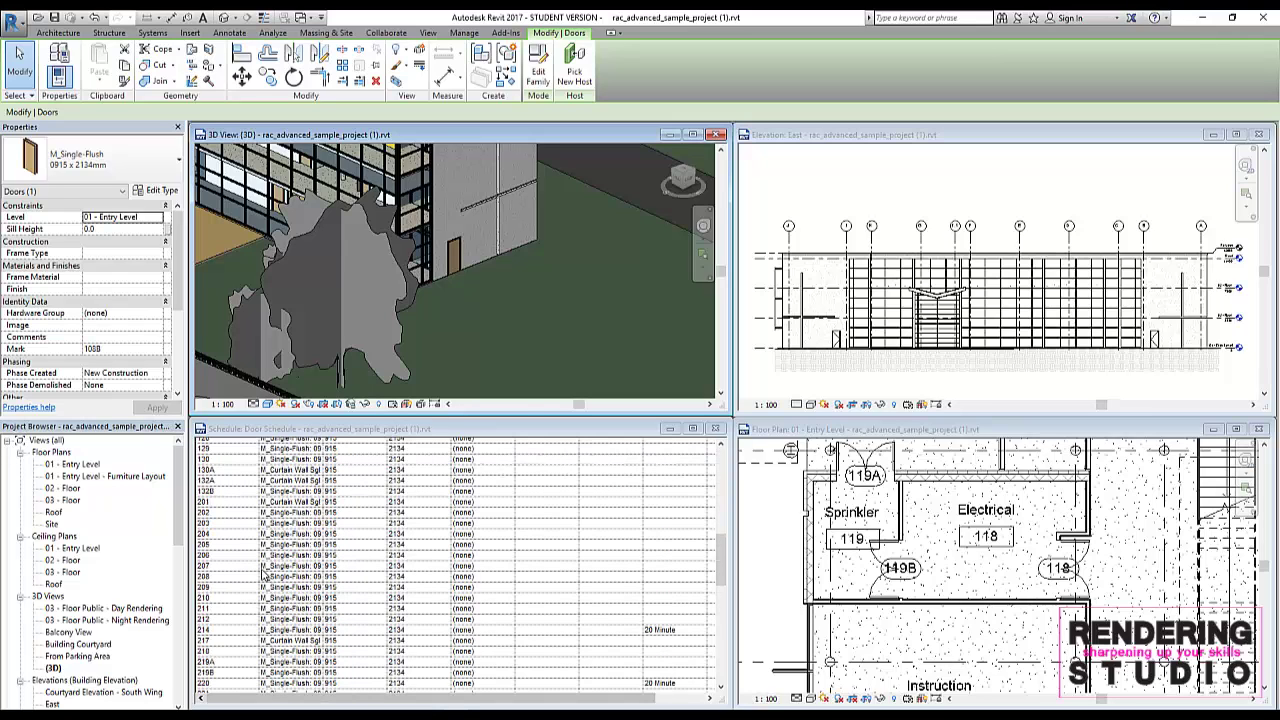
{"action": "scroll", "coordinate": [258, 576], "scroll_direction": "up", "scroll_amount": 3}
{"action": "scroll", "coordinate": [256, 576], "scroll_direction": "up", "scroll_amount": 4}
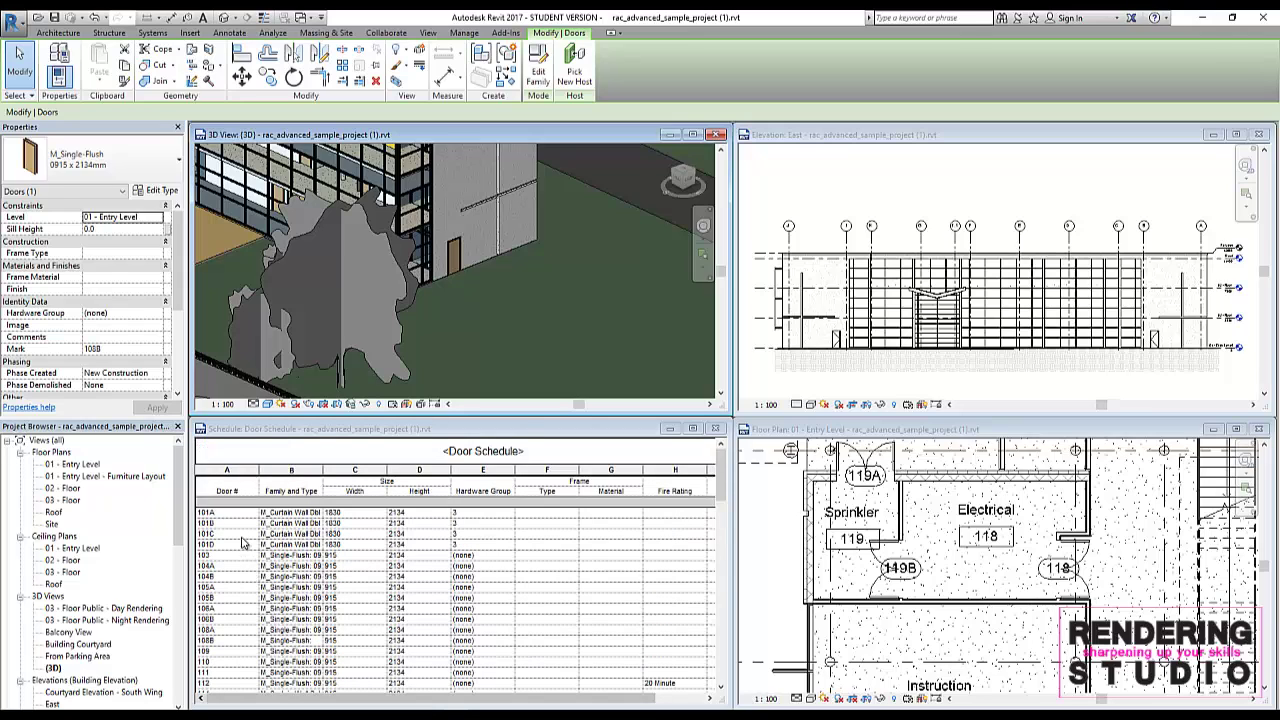
{"action": "scroll", "coordinate": [222, 518], "scroll_direction": "down", "scroll_amount": 1}
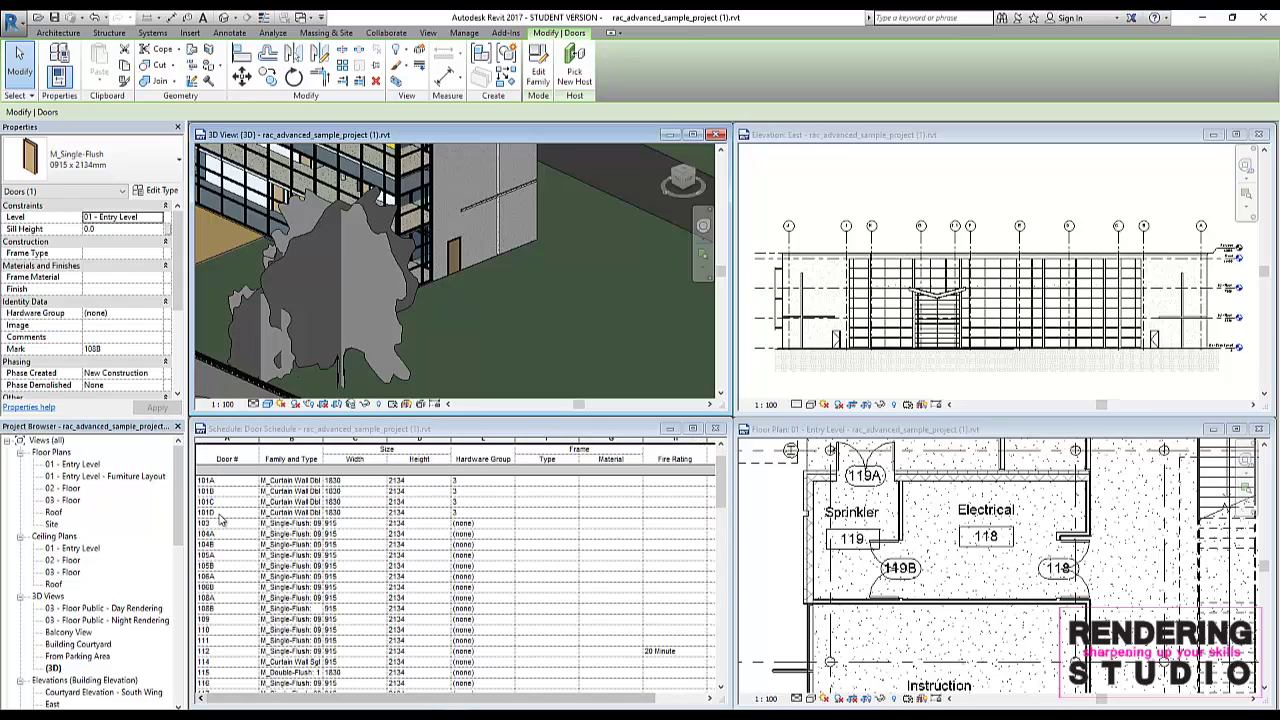
{"action": "scroll", "coordinate": [222, 518], "scroll_direction": "down", "scroll_amount": 1}
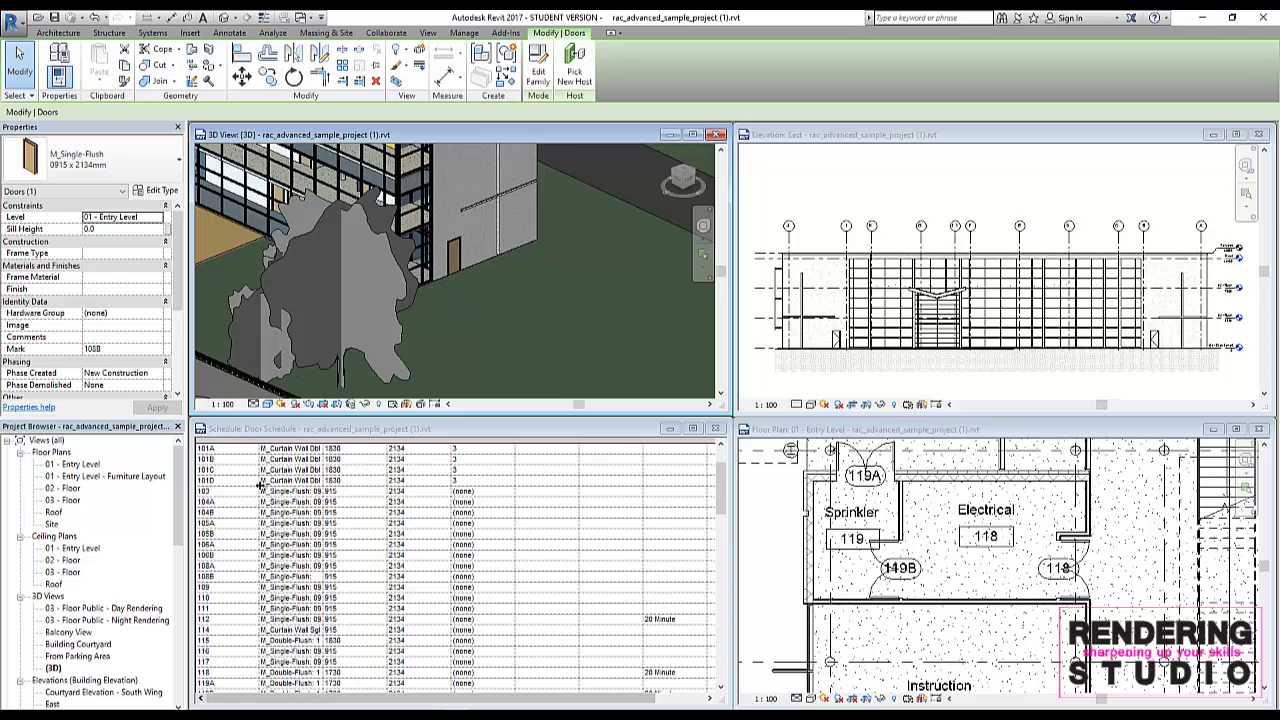
{"action": "scroll", "coordinate": [259, 504], "scroll_direction": "up", "scroll_amount": 2}
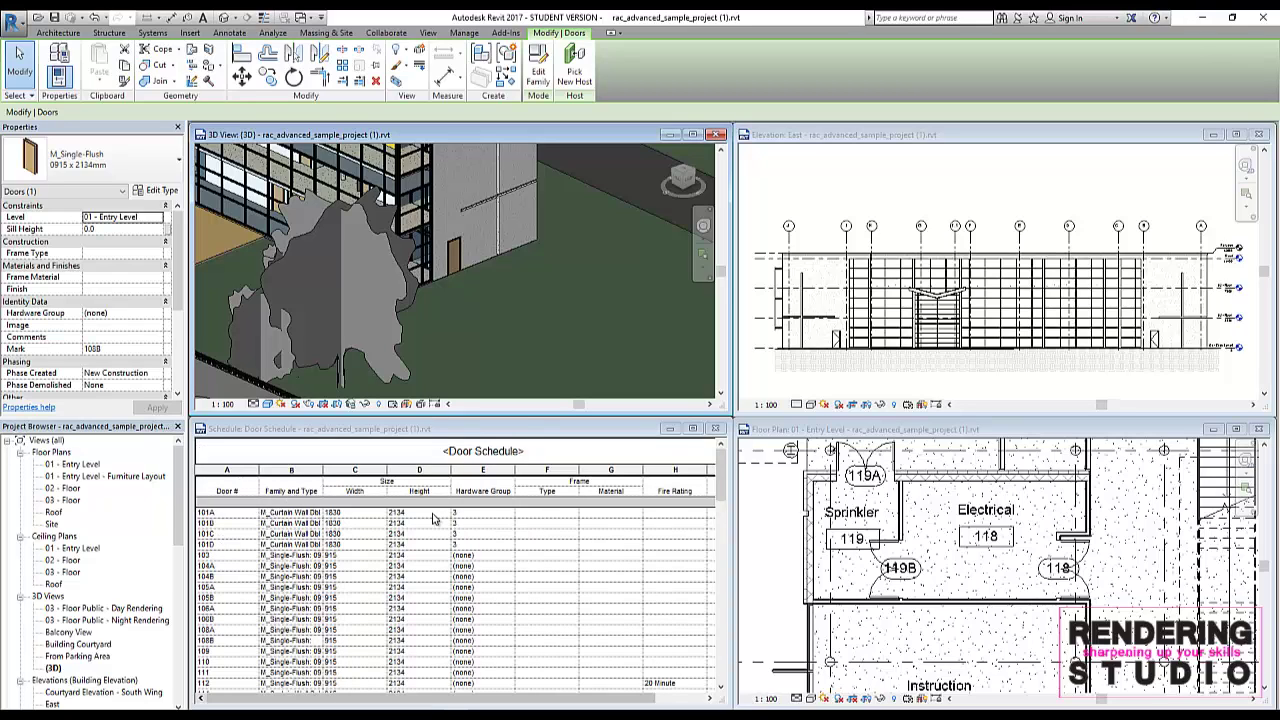
{"action": "scroll", "coordinate": [438, 558], "scroll_direction": "down", "scroll_amount": 2}
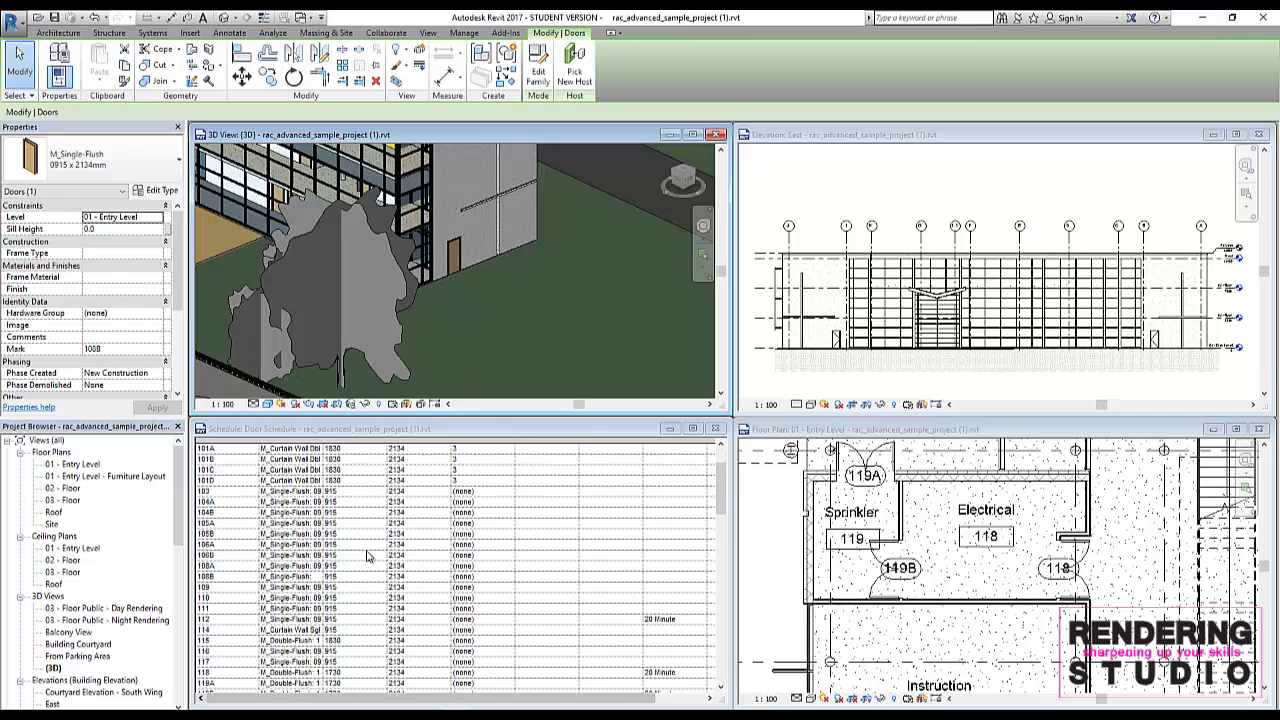
{"action": "scroll", "coordinate": [370, 557], "scroll_direction": "up", "scroll_amount": 2}
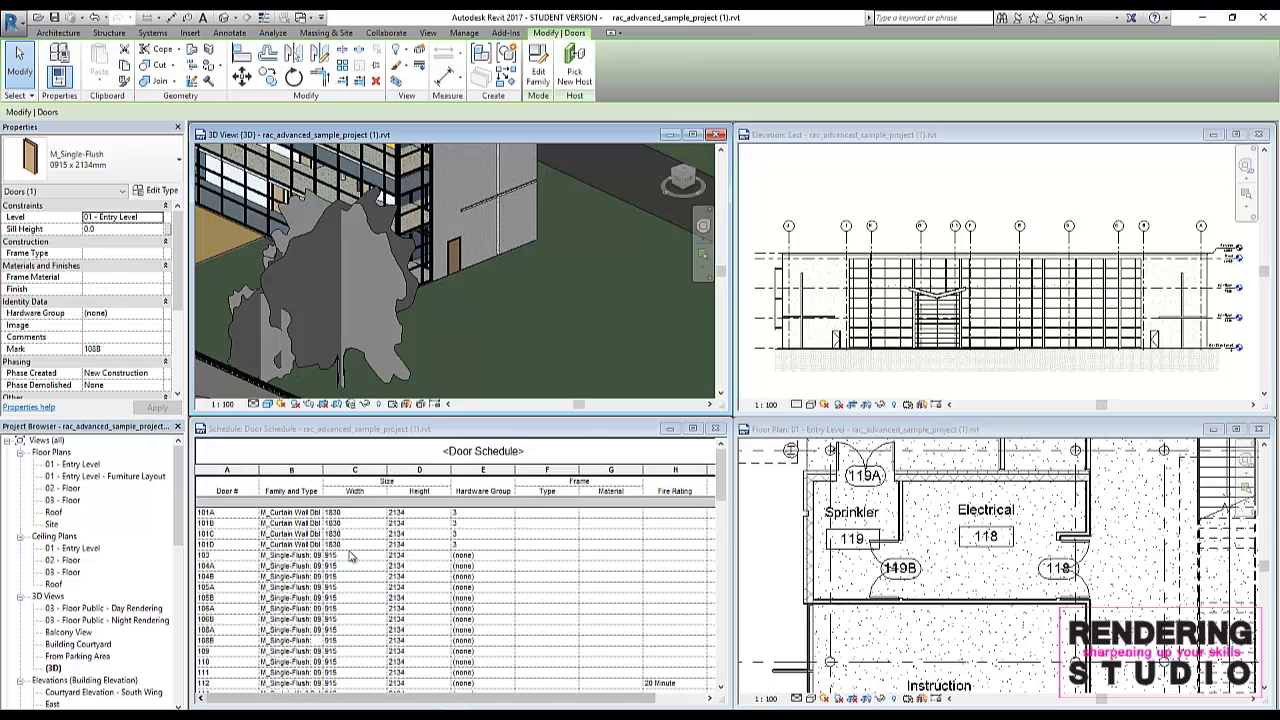
{"action": "scroll", "coordinate": [353, 556], "scroll_direction": "down", "scroll_amount": 2}
{"action": "scroll", "coordinate": [320, 540], "scroll_direction": "down", "scroll_amount": 2}
{"action": "scroll", "coordinate": [270, 520], "scroll_direction": "up", "scroll_amount": 3}
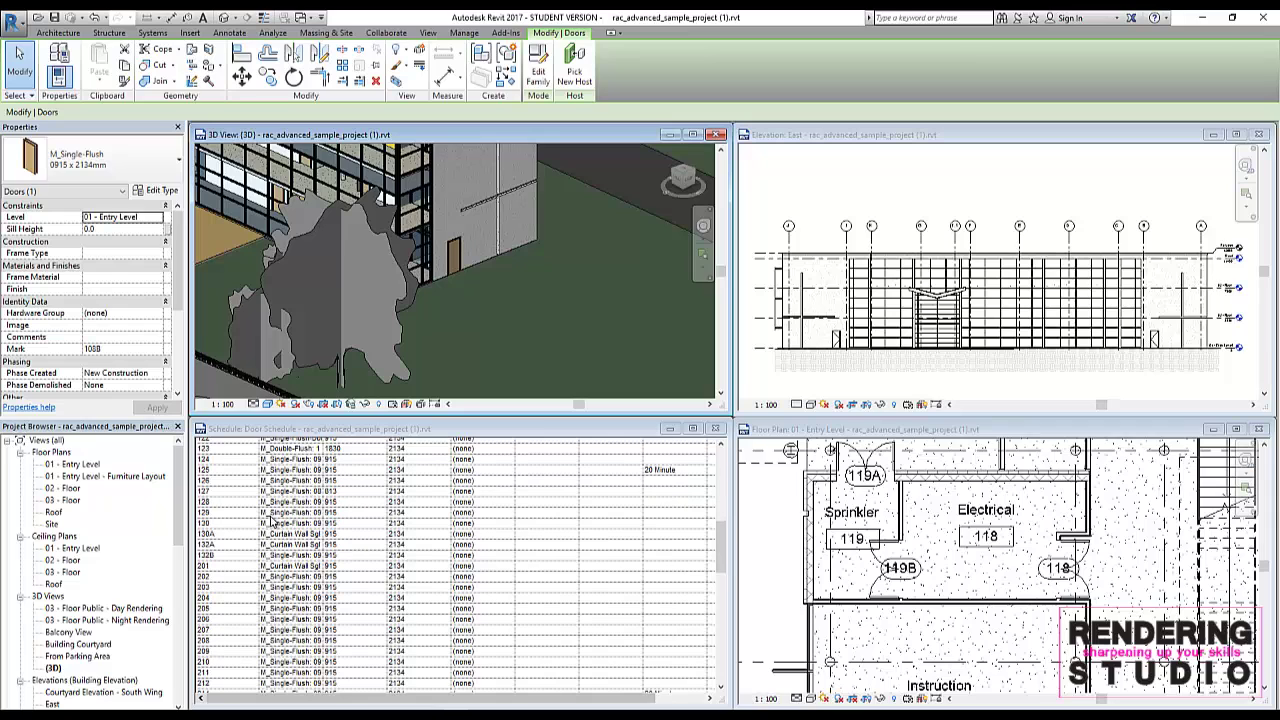
{"action": "scroll", "coordinate": [270, 520], "scroll_direction": "up", "scroll_amount": 3}
{"action": "scroll", "coordinate": [460, 565], "scroll_direction": "up", "scroll_amount": 3}
{"action": "scroll", "coordinate": [400, 575], "scroll_direction": "up", "scroll_amount": 2}
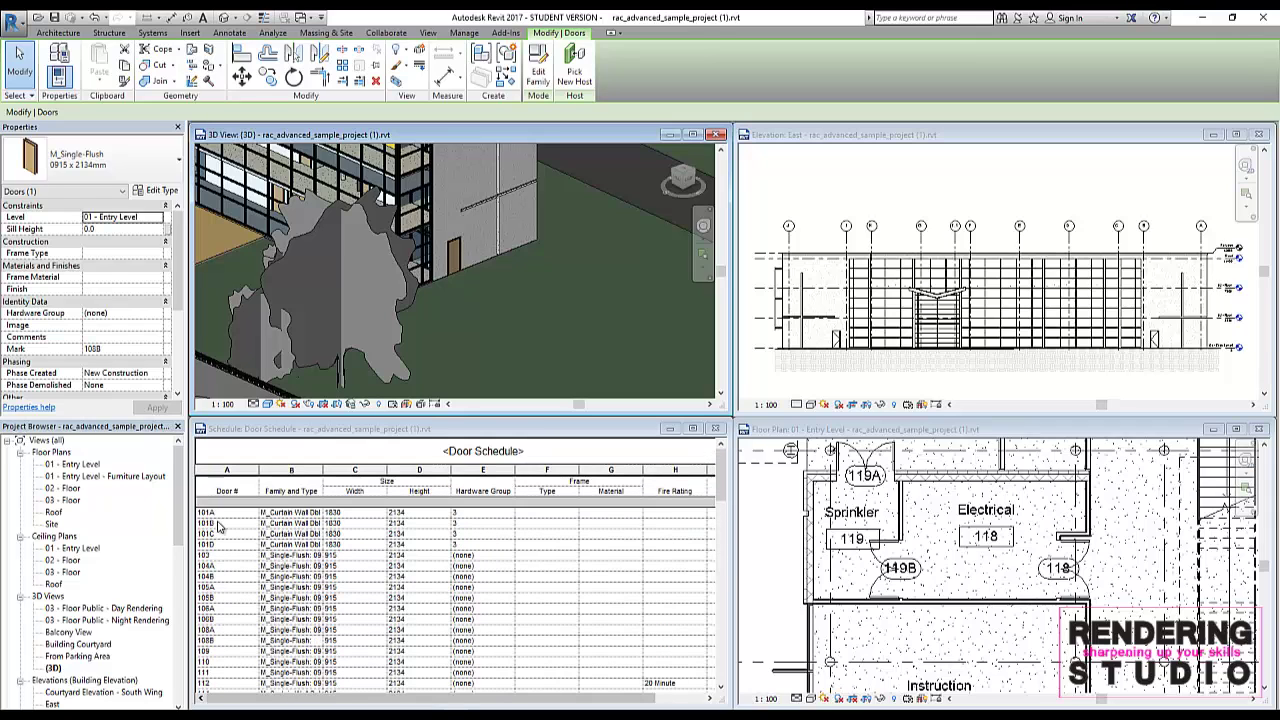
{"action": "left_click_drag", "start_coordinate": [175, 545], "coordinate": [168, 652]}
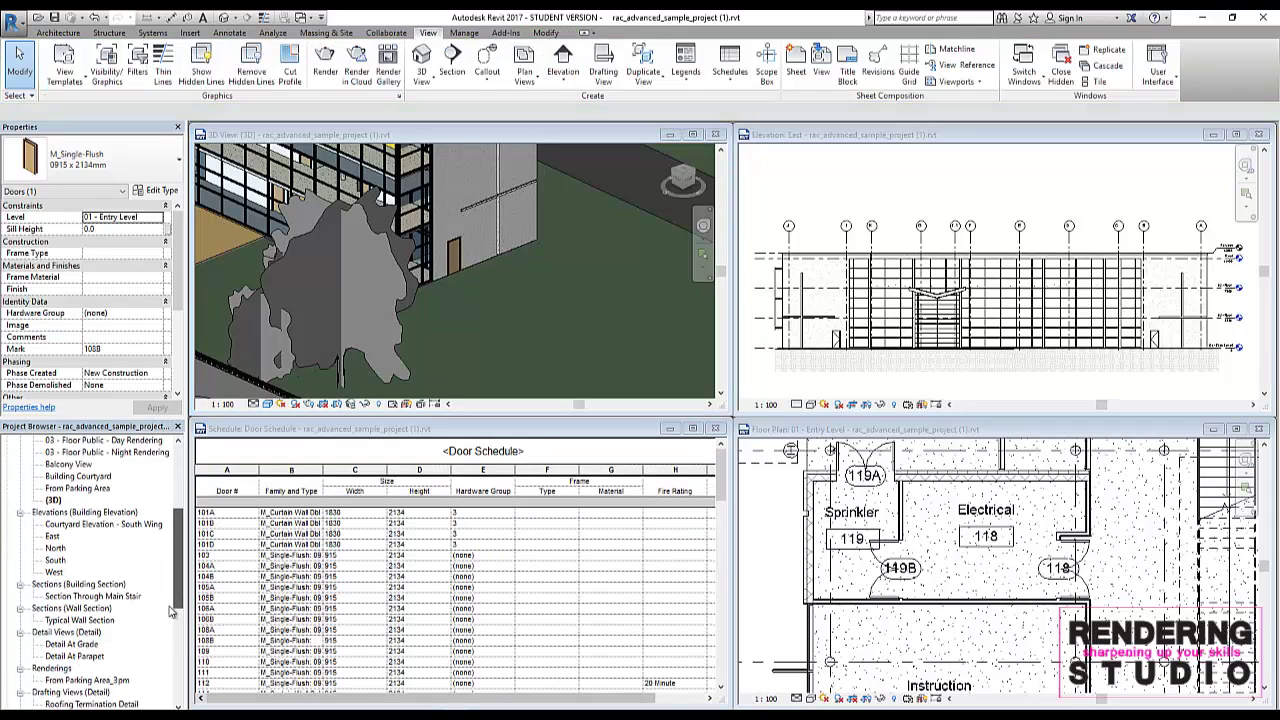
Step: Select a door in the 3D model
{"action": "scroll", "coordinate": [168, 652], "scroll_direction": "down", "scroll_amount": 2}
{"action": "scroll", "coordinate": [168, 652], "scroll_direction": "down", "scroll_amount": 2}
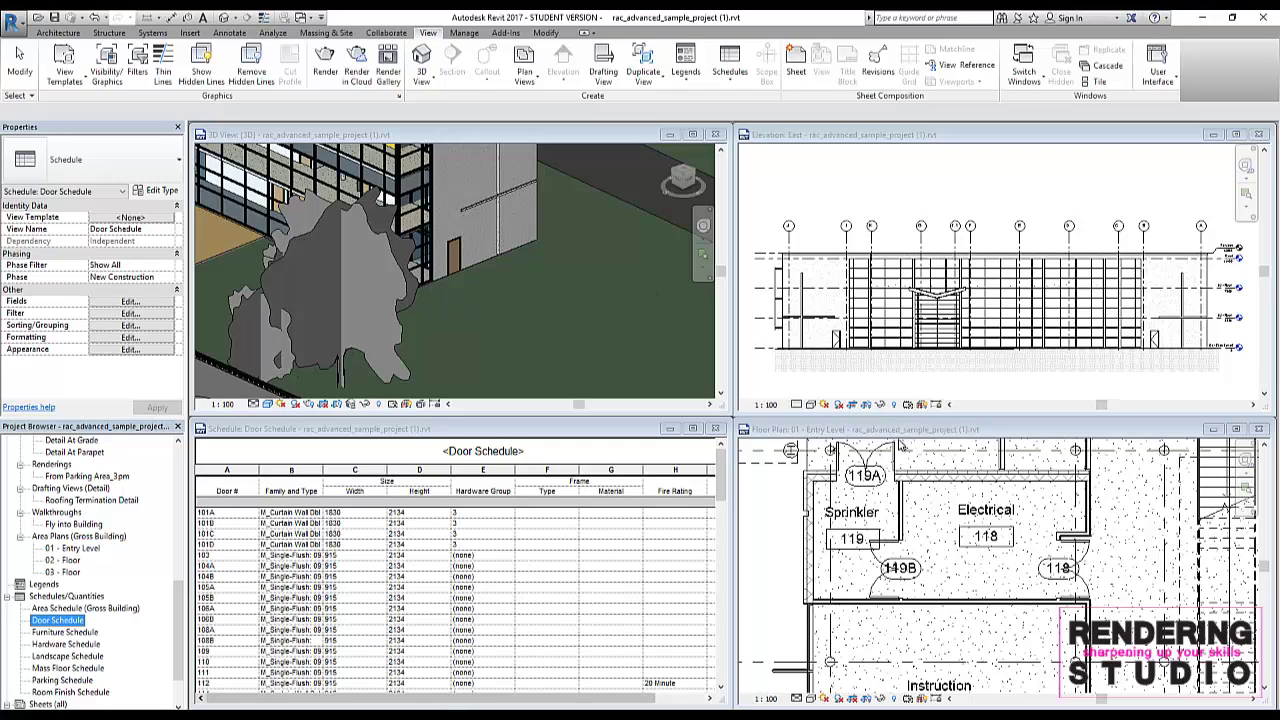
{"action": "left_click", "coordinate": [541, 280]}
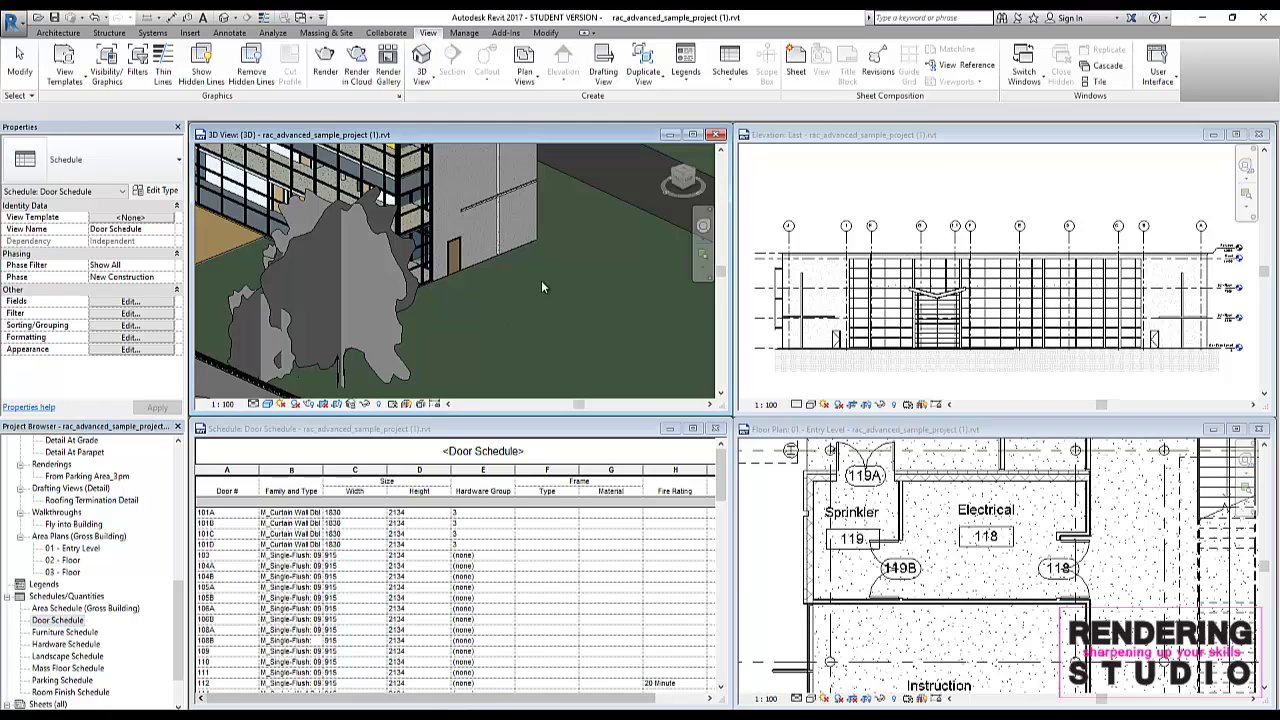
Step: Zoom out and pan the Entry Level plan to show the whole L-shaped building
{"action": "scroll", "coordinate": [1012, 546], "scroll_direction": "down", "scroll_amount": 1}
{"action": "scroll", "coordinate": [1012, 546], "scroll_direction": "down", "scroll_amount": 1}
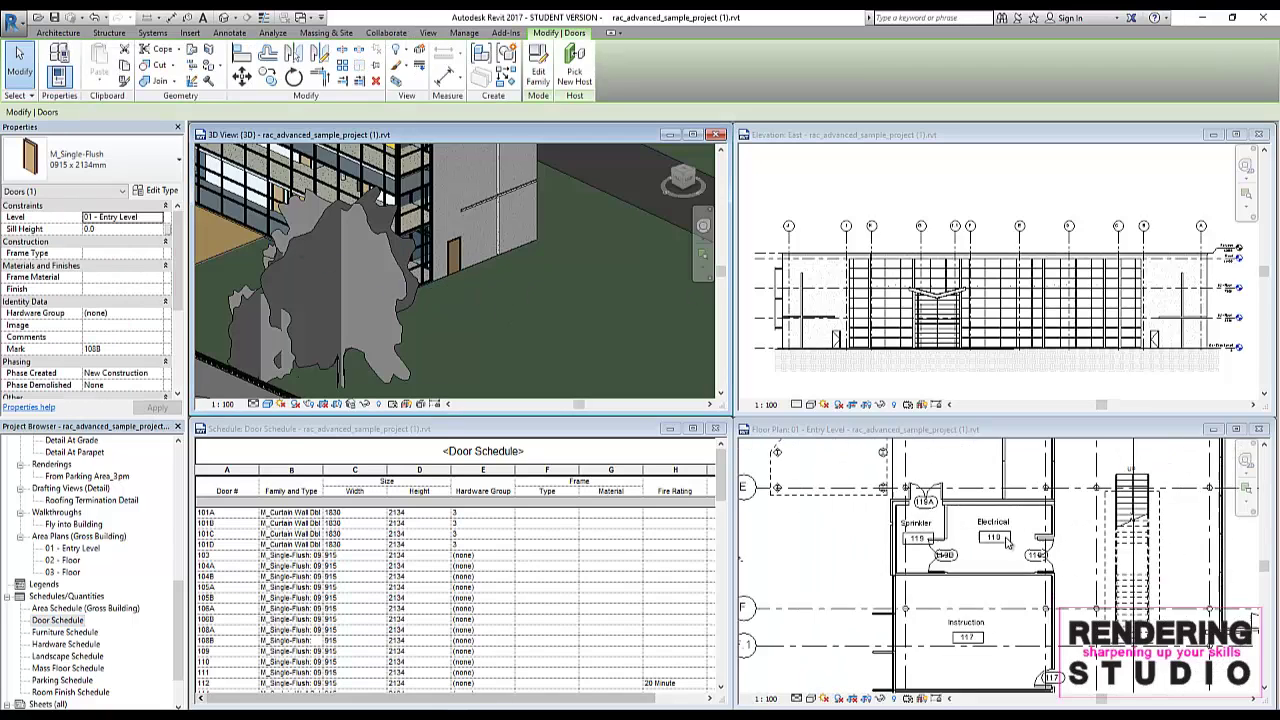
{"action": "scroll", "coordinate": [1012, 546], "scroll_direction": "down", "scroll_amount": 2}
{"action": "scroll", "coordinate": [1033, 577], "scroll_direction": "down", "scroll_amount": 1}
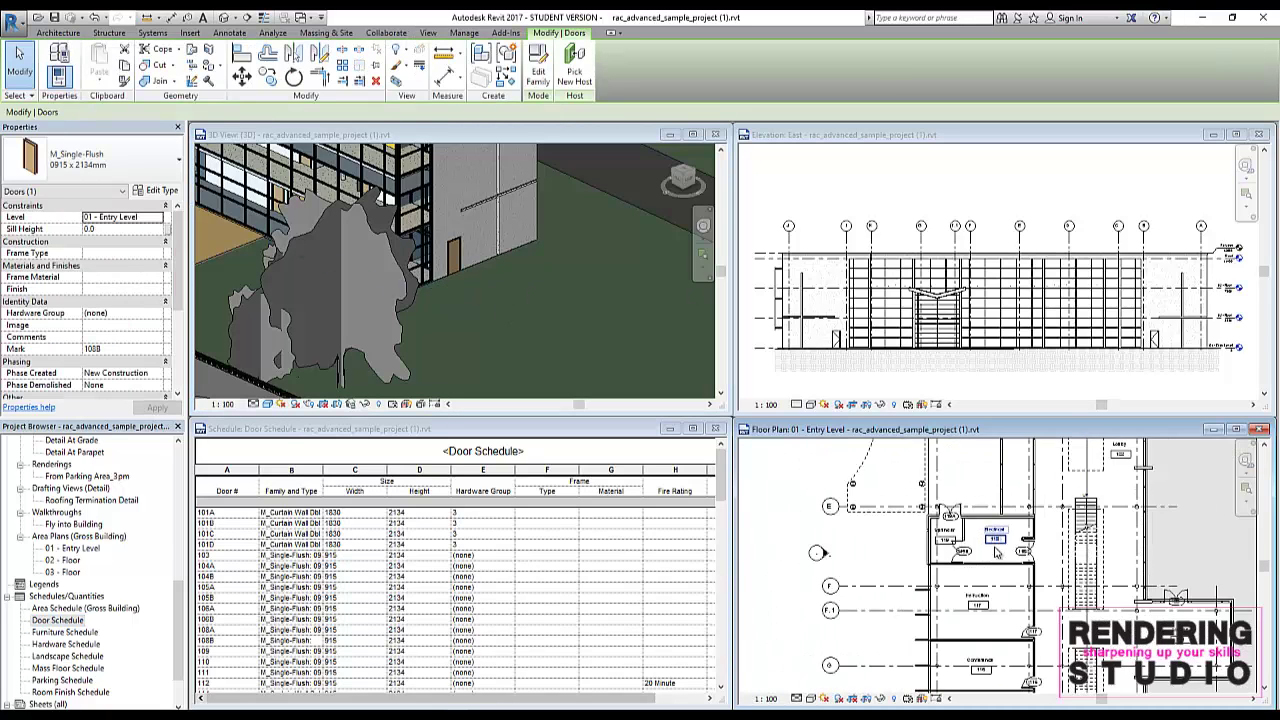
{"action": "scroll", "coordinate": [1033, 577], "scroll_direction": "down", "scroll_amount": 2}
{"action": "scroll", "coordinate": [1033, 577], "scroll_direction": "down", "scroll_amount": 2}
{"action": "middle_click_drag", "start_coordinate": [1127, 564], "coordinate": [1023, 614]}
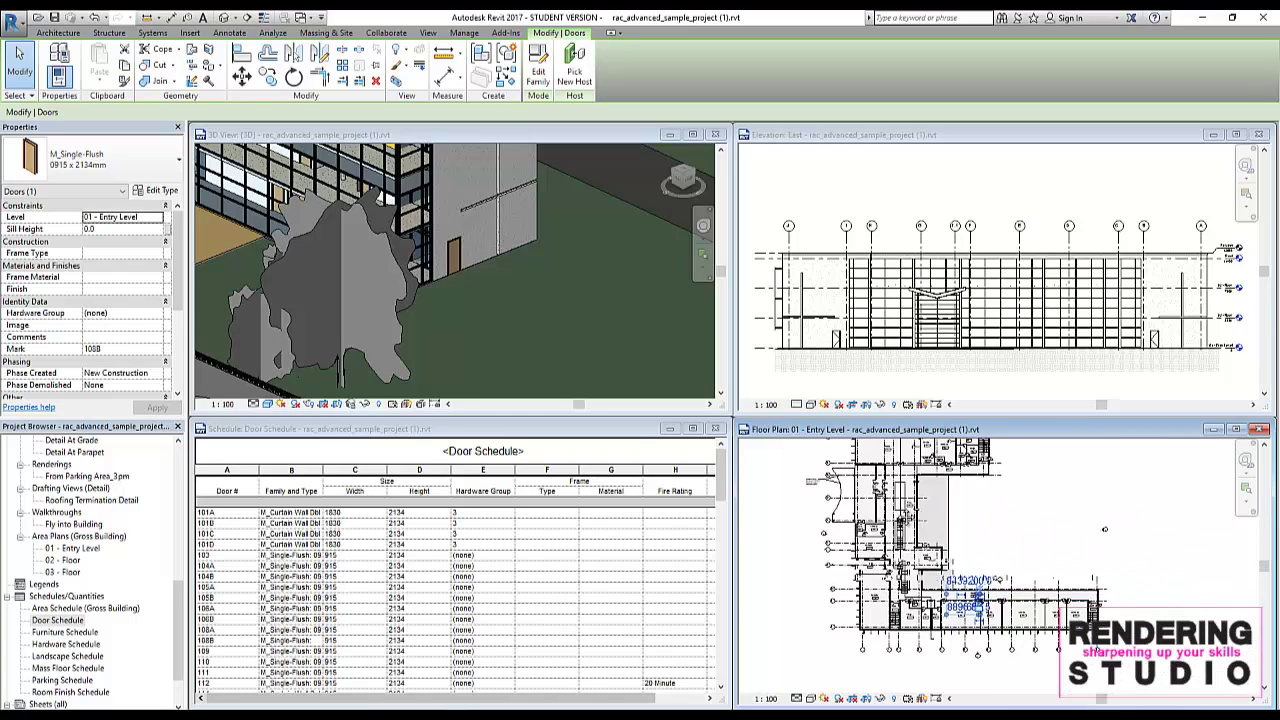
{"action": "scroll", "coordinate": [1023, 614], "scroll_direction": "down", "scroll_amount": 1}
{"action": "scroll", "coordinate": [1025, 614], "scroll_direction": "up", "scroll_amount": 2}
{"action": "scroll", "coordinate": [1025, 614], "scroll_direction": "up", "scroll_amount": 1}
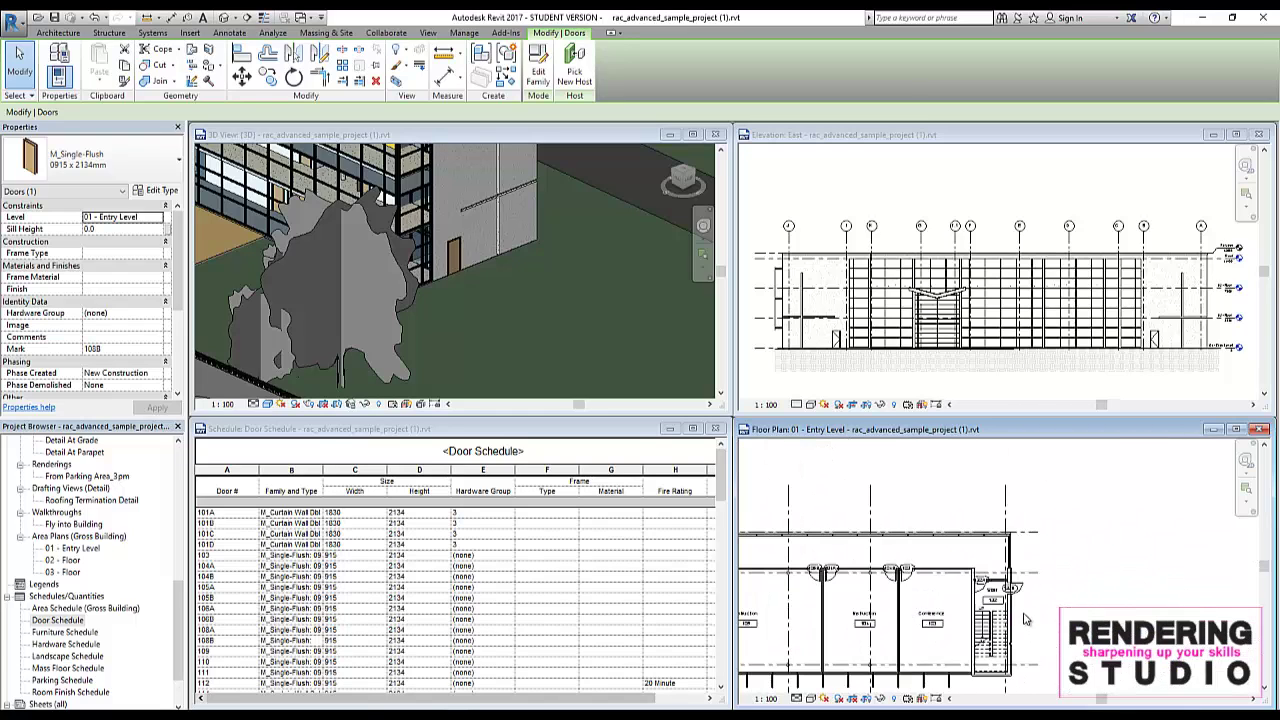
{"action": "scroll", "coordinate": [1025, 614], "scroll_direction": "up", "scroll_amount": 1}
{"action": "scroll", "coordinate": [1025, 614], "scroll_direction": "down", "scroll_amount": 1}
{"action": "scroll", "coordinate": [1025, 614], "scroll_direction": "down", "scroll_amount": 2}
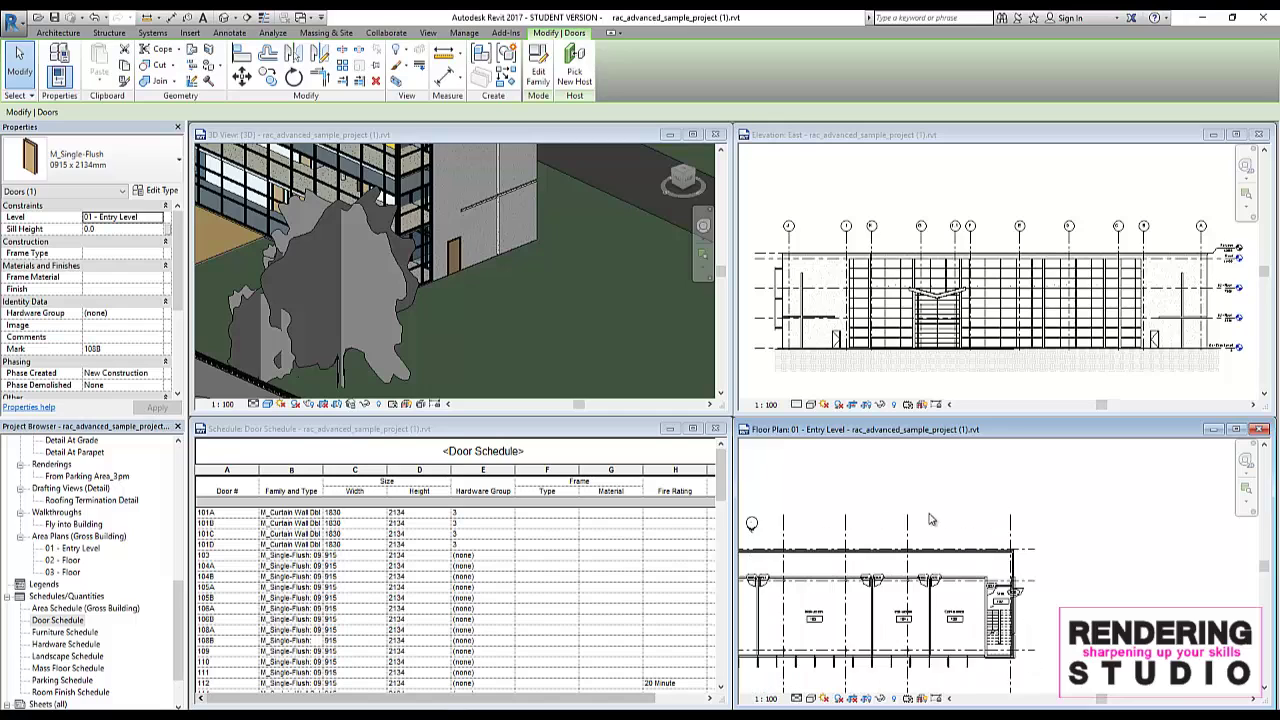
{"action": "scroll", "coordinate": [930, 523], "scroll_direction": "down", "scroll_amount": 1}
{"action": "scroll", "coordinate": [930, 523], "scroll_direction": "down", "scroll_amount": 1}
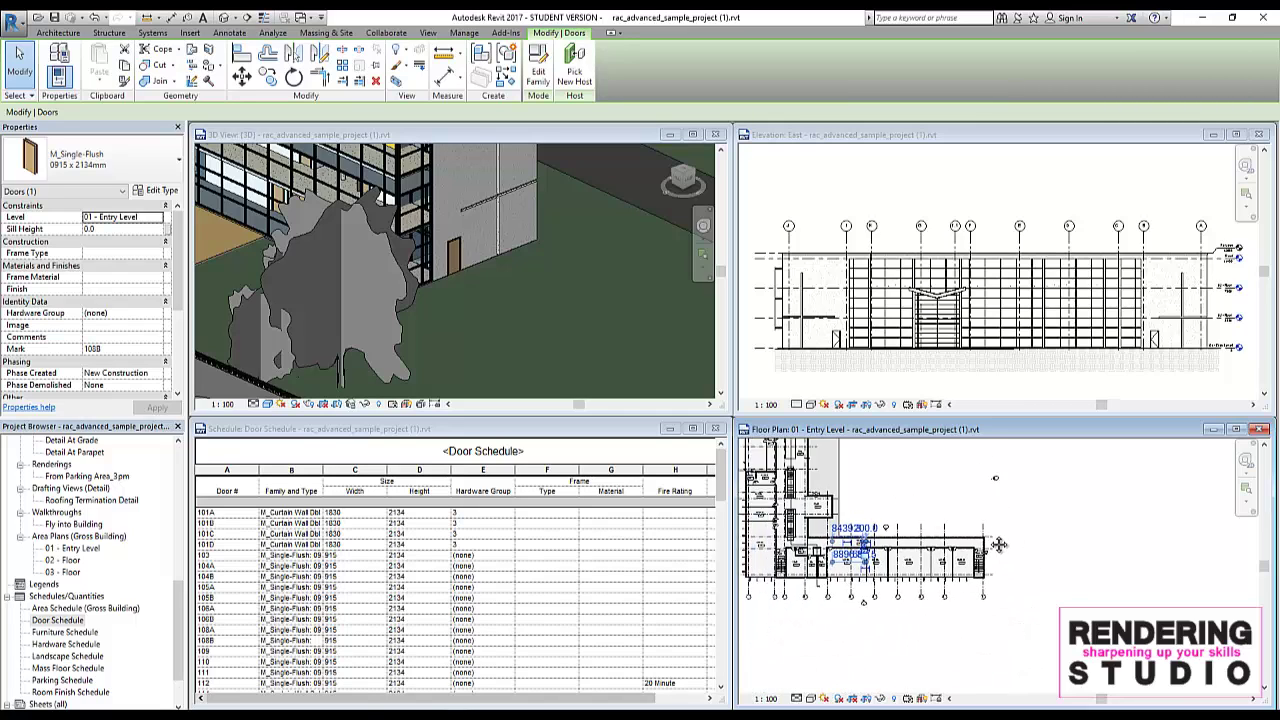
{"action": "mouse_move", "coordinate": [930, 523]}
{"action": "middle_mouse_down"}
{"action": "mouse_move", "coordinate": [1019, 560]}
{"action": "mouse_move", "coordinate": [906, 545]}
{"action": "mouse_move", "coordinate": [1006, 538]}
{"action": "mouse_move", "coordinate": [1079, 561]}
{"action": "mouse_move", "coordinate": [961, 583]}
{"action": "mouse_move", "coordinate": [1047, 597]}
{"action": "middle_mouse_up"}
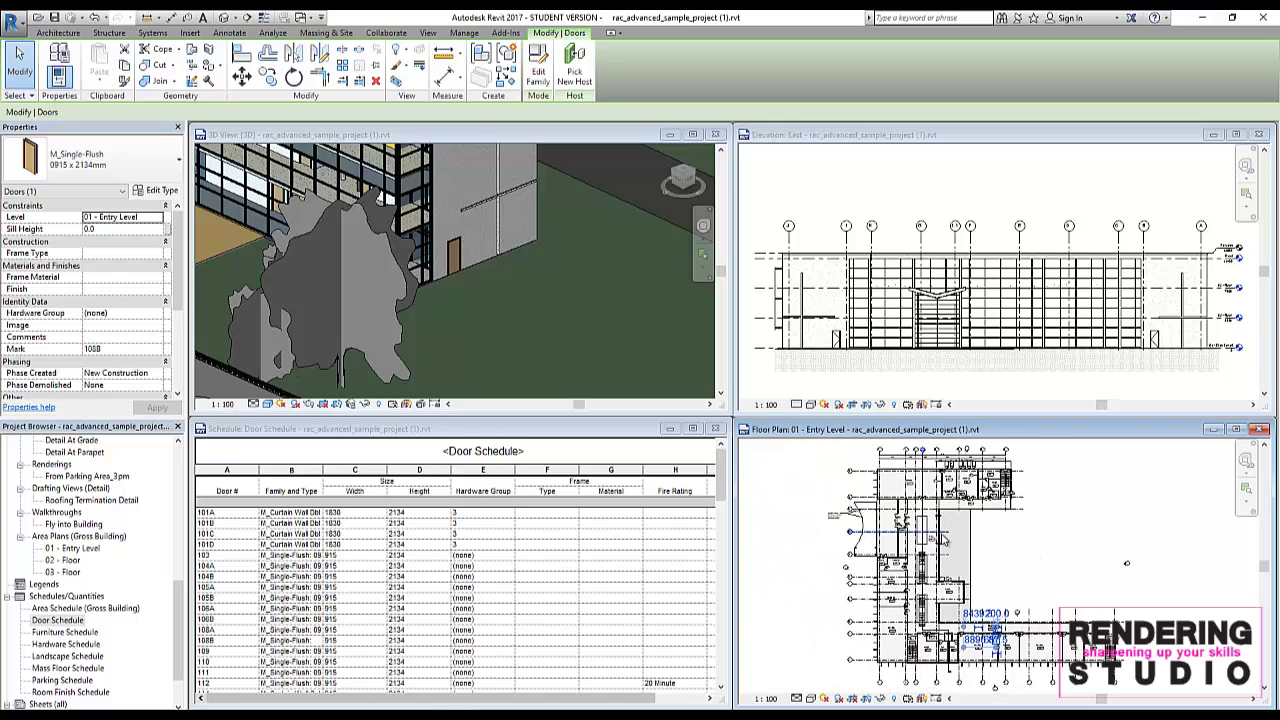
Step: Zoom in on door tag 130 beside the stair
{"action": "scroll", "coordinate": [958, 518], "scroll_direction": "up", "scroll_amount": 2}
{"action": "scroll", "coordinate": [960, 522], "scroll_direction": "up", "scroll_amount": 2}
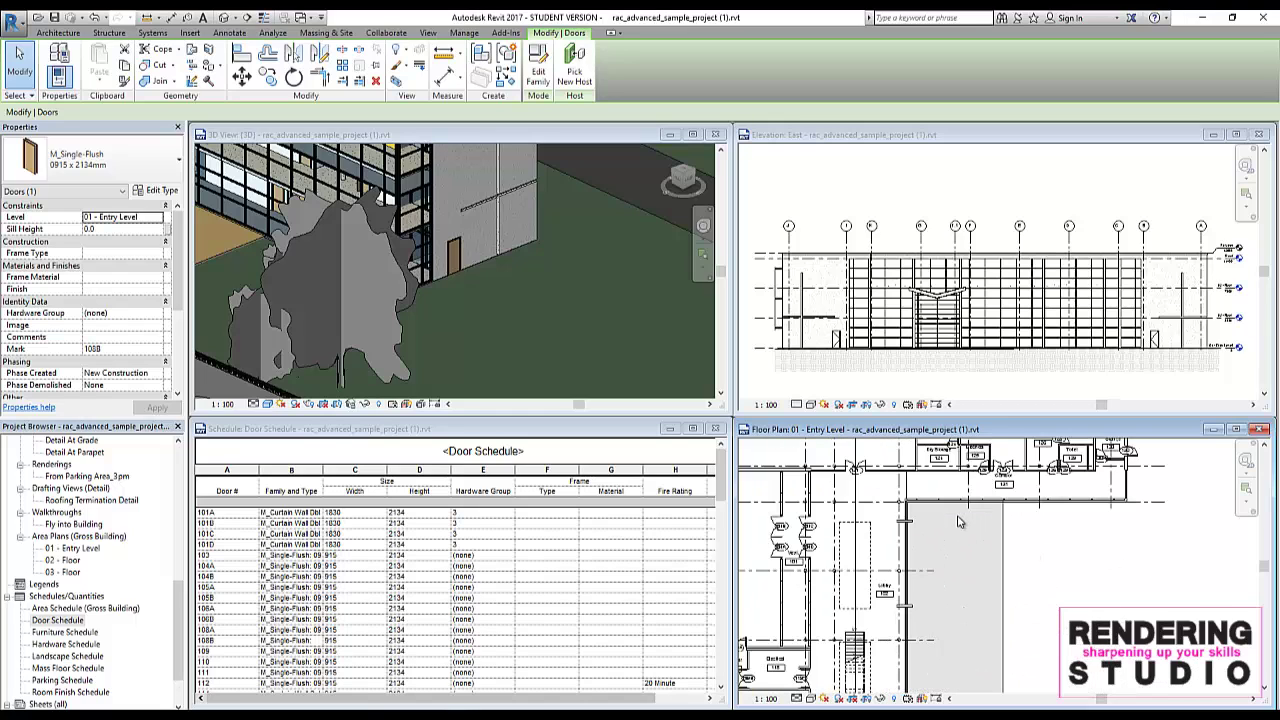
{"action": "scroll", "coordinate": [962, 526], "scroll_direction": "up", "scroll_amount": 1}
{"action": "scroll", "coordinate": [965, 530], "scroll_direction": "up", "scroll_amount": 1}
{"action": "scroll", "coordinate": [965, 530], "scroll_direction": "down", "scroll_amount": 2}
{"action": "scroll", "coordinate": [963, 531], "scroll_direction": "down", "scroll_amount": 1}
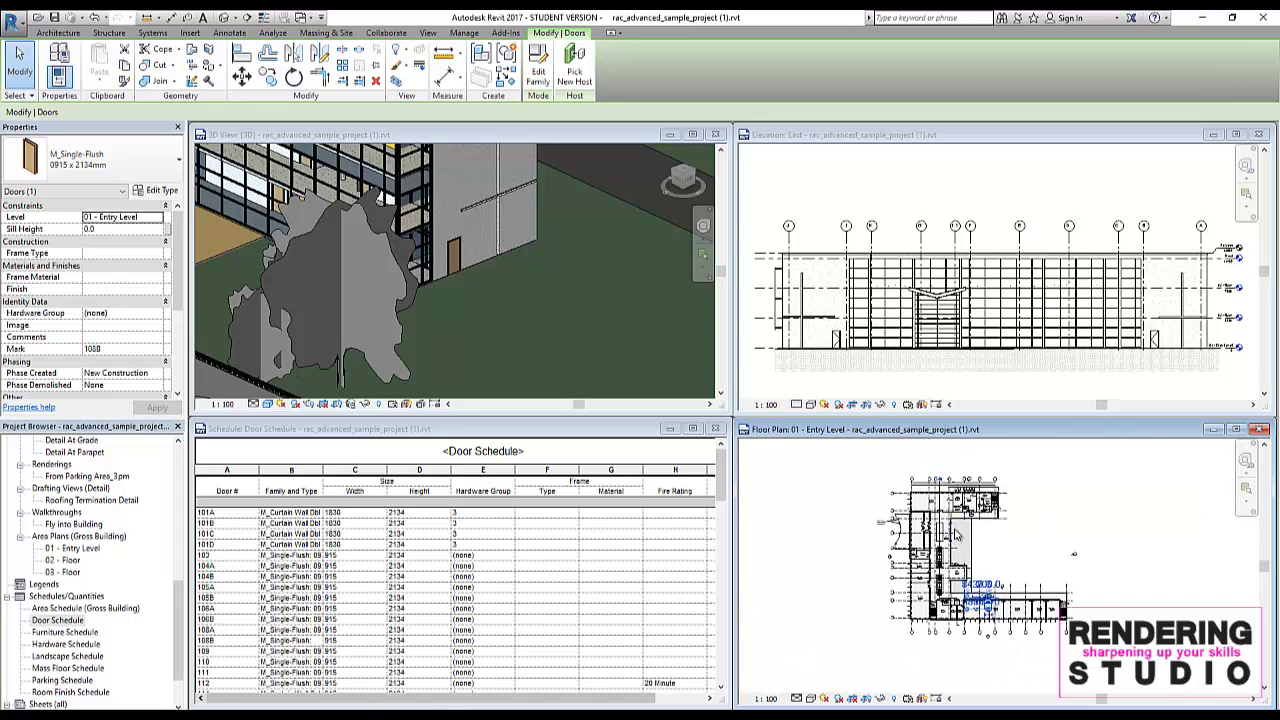
{"action": "scroll", "coordinate": [960, 532], "scroll_direction": "down", "scroll_amount": 1}
{"action": "scroll", "coordinate": [958, 533], "scroll_direction": "down", "scroll_amount": 1}
{"action": "scroll", "coordinate": [975, 525], "scroll_direction": "up", "scroll_amount": 1}
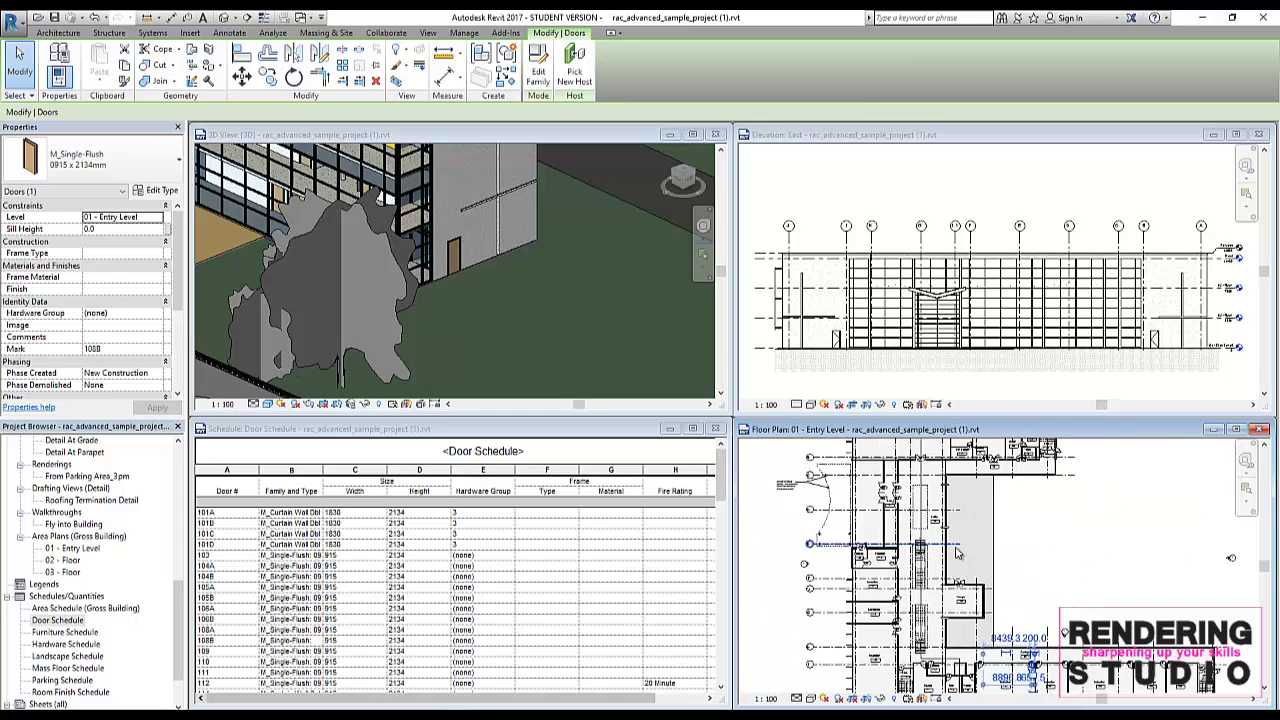
{"action": "scroll", "coordinate": [1000, 512], "scroll_direction": "up", "scroll_amount": 1}
{"action": "scroll", "coordinate": [1000, 505], "scroll_direction": "up", "scroll_amount": 1}
{"action": "scroll", "coordinate": [980, 506], "scroll_direction": "up", "scroll_amount": 1}
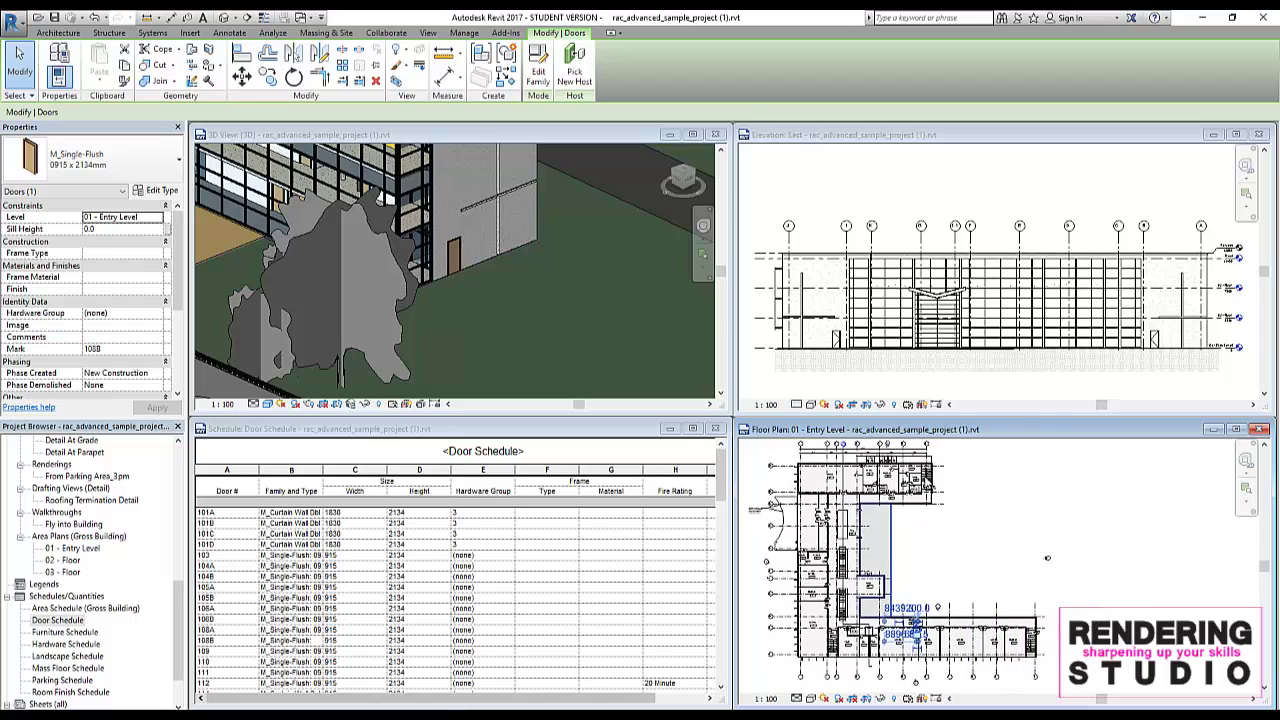
{"action": "scroll", "coordinate": [960, 508], "scroll_direction": "up", "scroll_amount": 1}
{"action": "scroll", "coordinate": [942, 510], "scroll_direction": "up", "scroll_amount": 1}
{"action": "scroll", "coordinate": [940, 510], "scroll_direction": "up", "scroll_amount": 3}
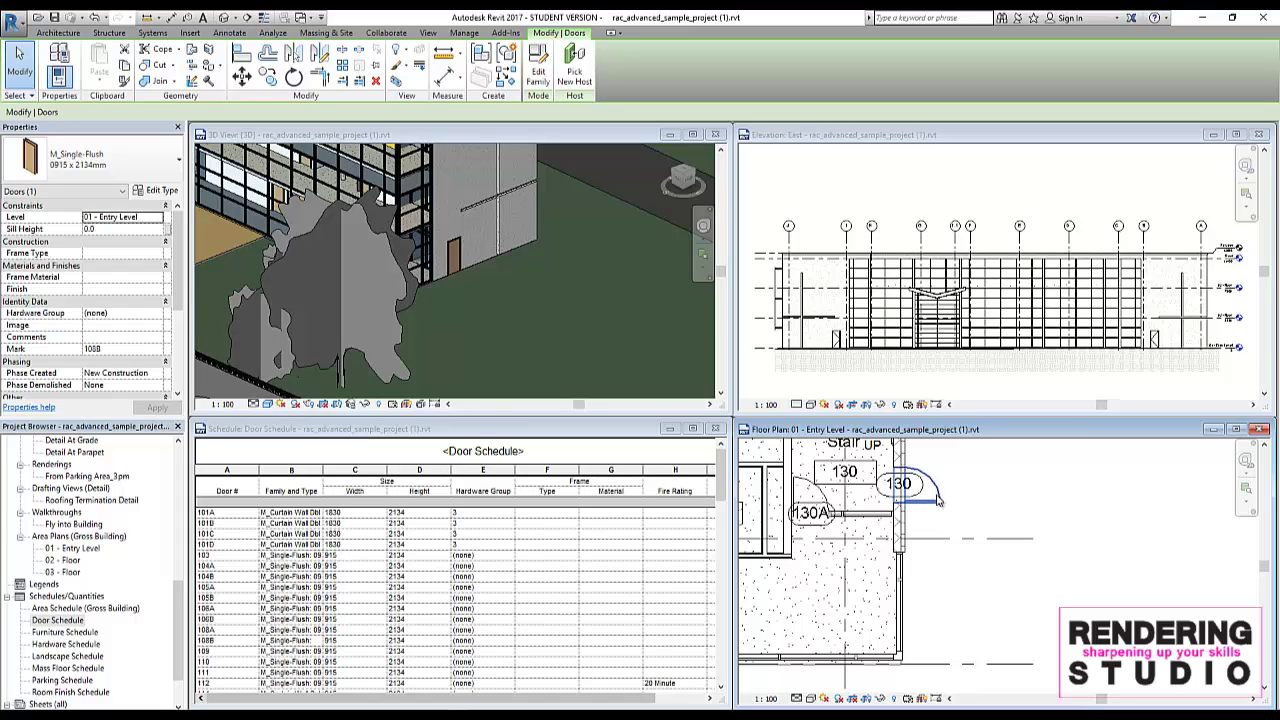
Step: Select and deselect door 130 in the plan, then pick its row 130 in the Door Schedule
{"action": "left_click", "coordinate": [938, 497]}
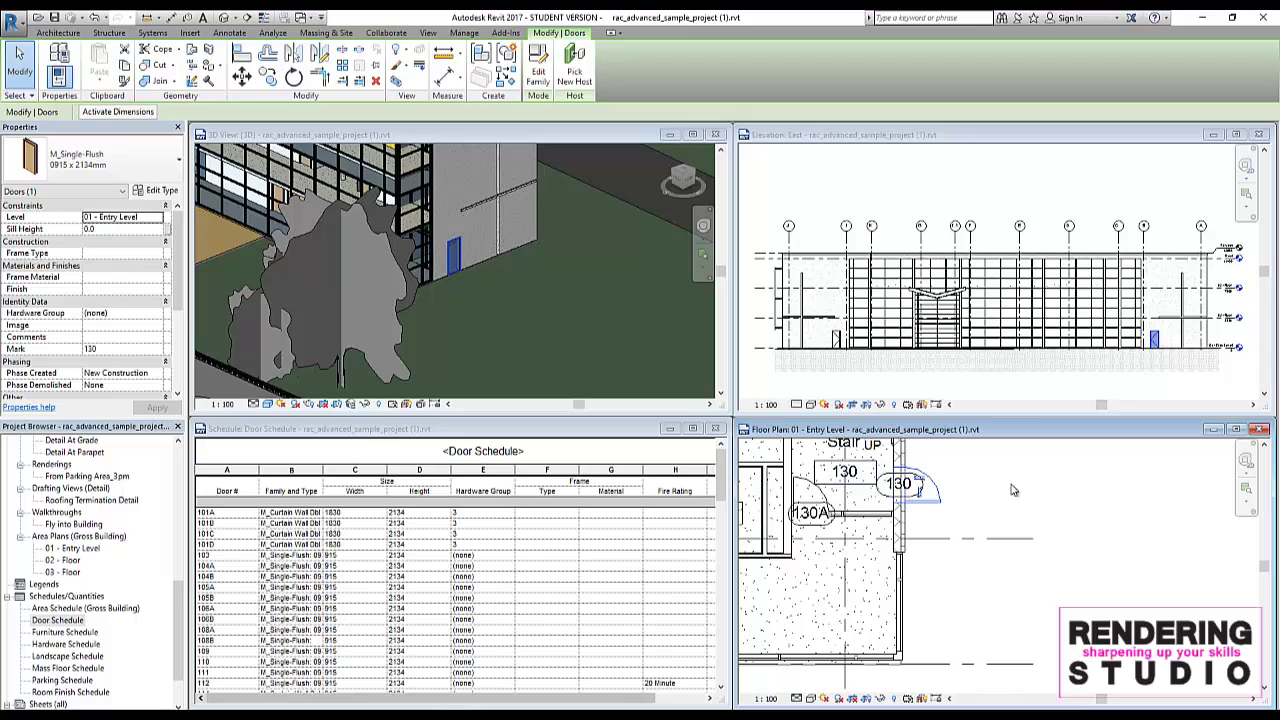
{"action": "left_click", "coordinate": [772, 488]}
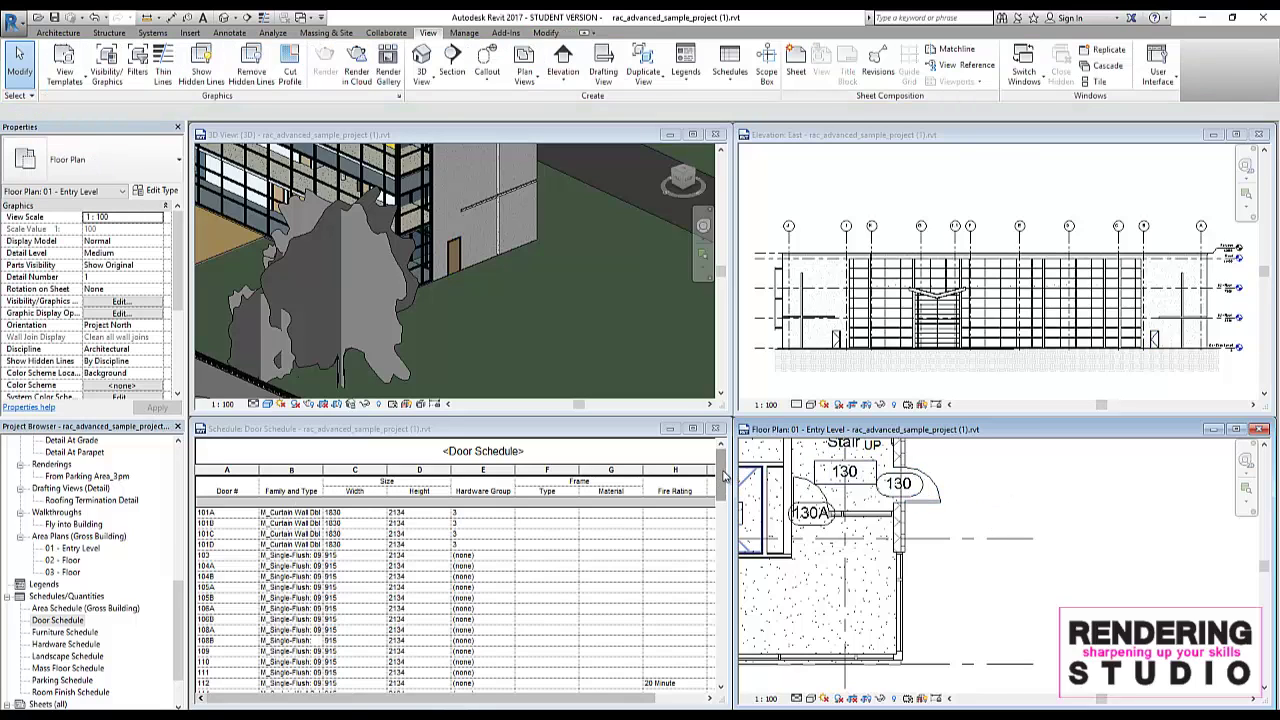
{"action": "left_click_drag", "start_coordinate": [721, 478], "coordinate": [719, 534]}
{"action": "left_click", "coordinate": [212, 579]}
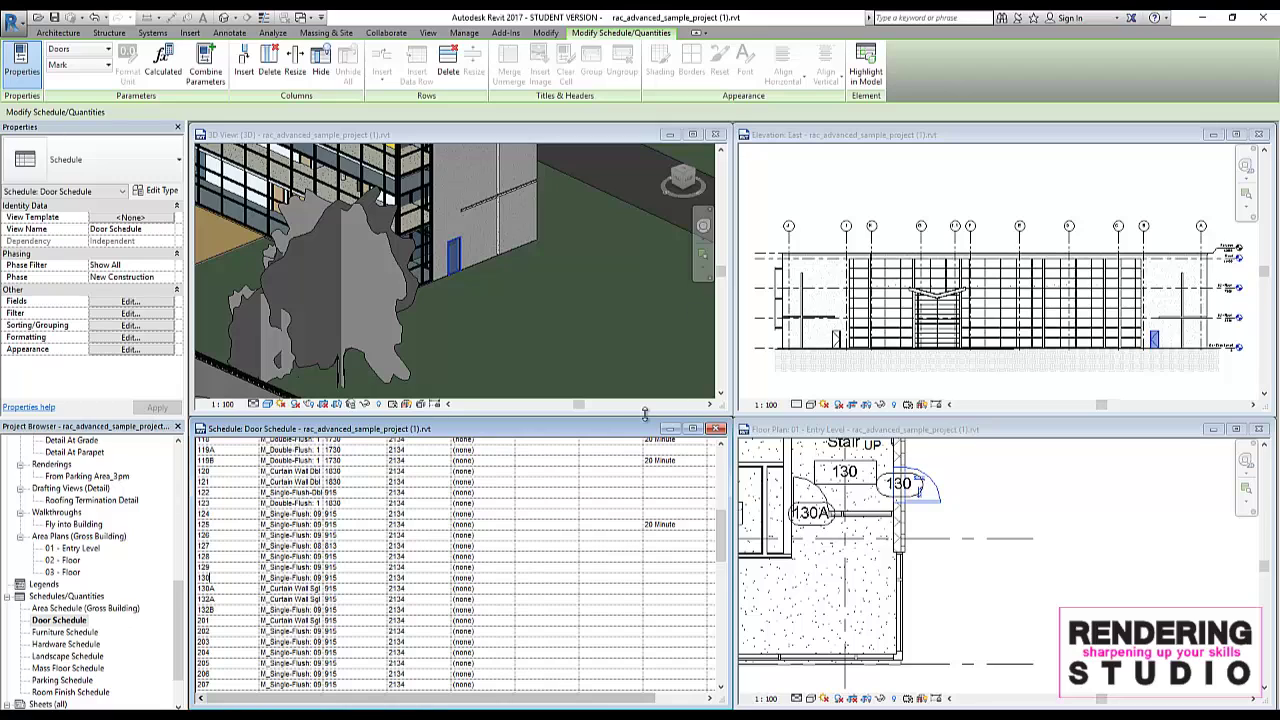
Step: Slide door 130 up along its wall and flip its facing direction
{"action": "left_click", "coordinate": [935, 490]}
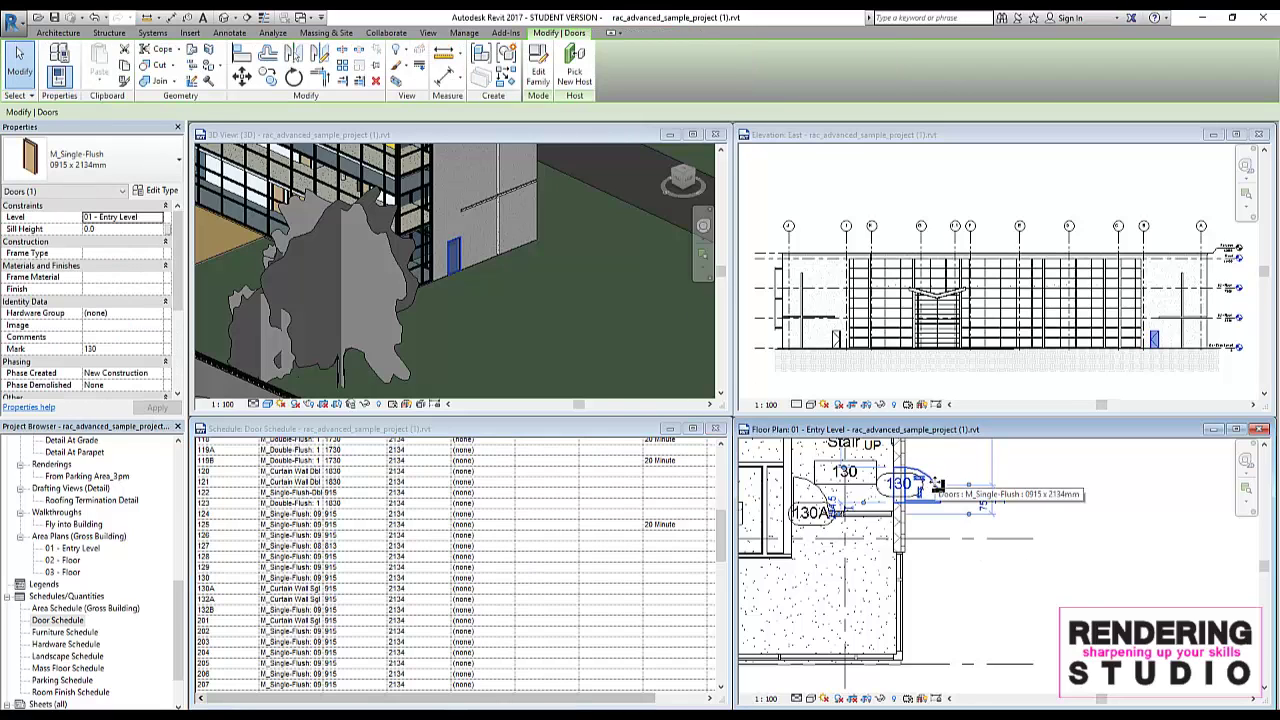
{"action": "left_click_drag", "start_coordinate": [935, 478], "coordinate": [935, 470]}
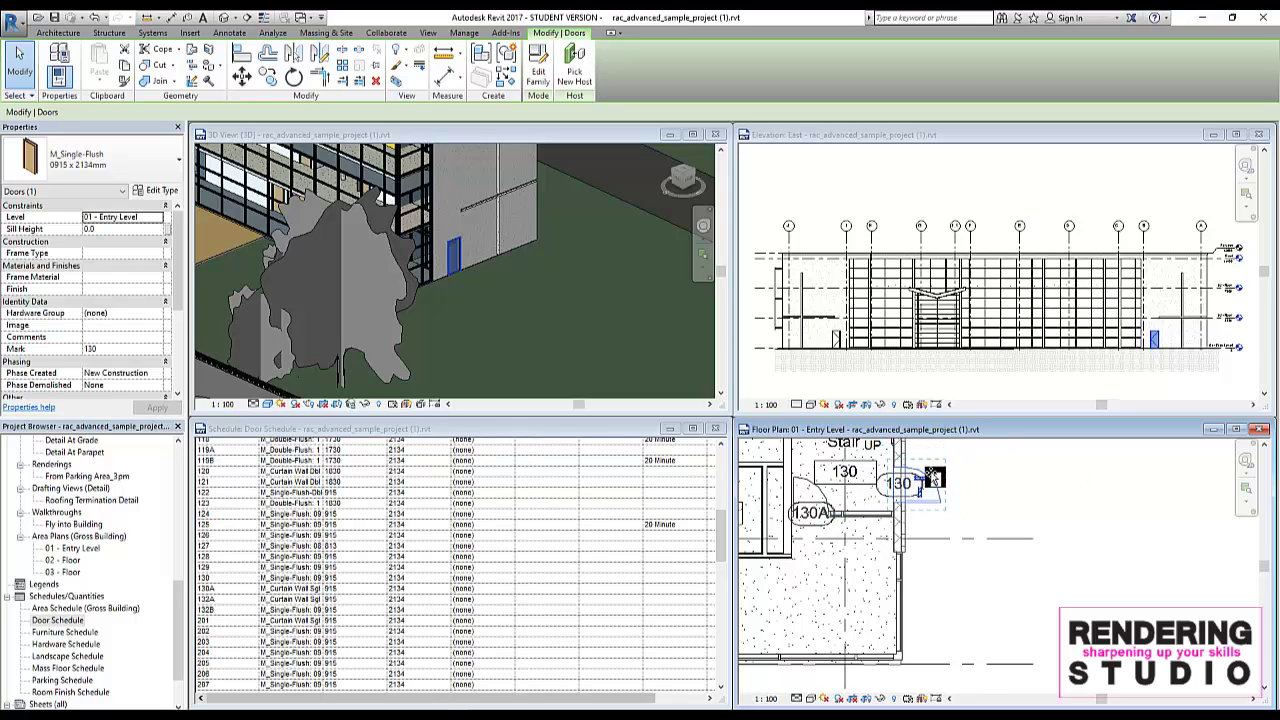
{"action": "left_click_drag", "start_coordinate": [933, 482], "coordinate": [930, 470]}
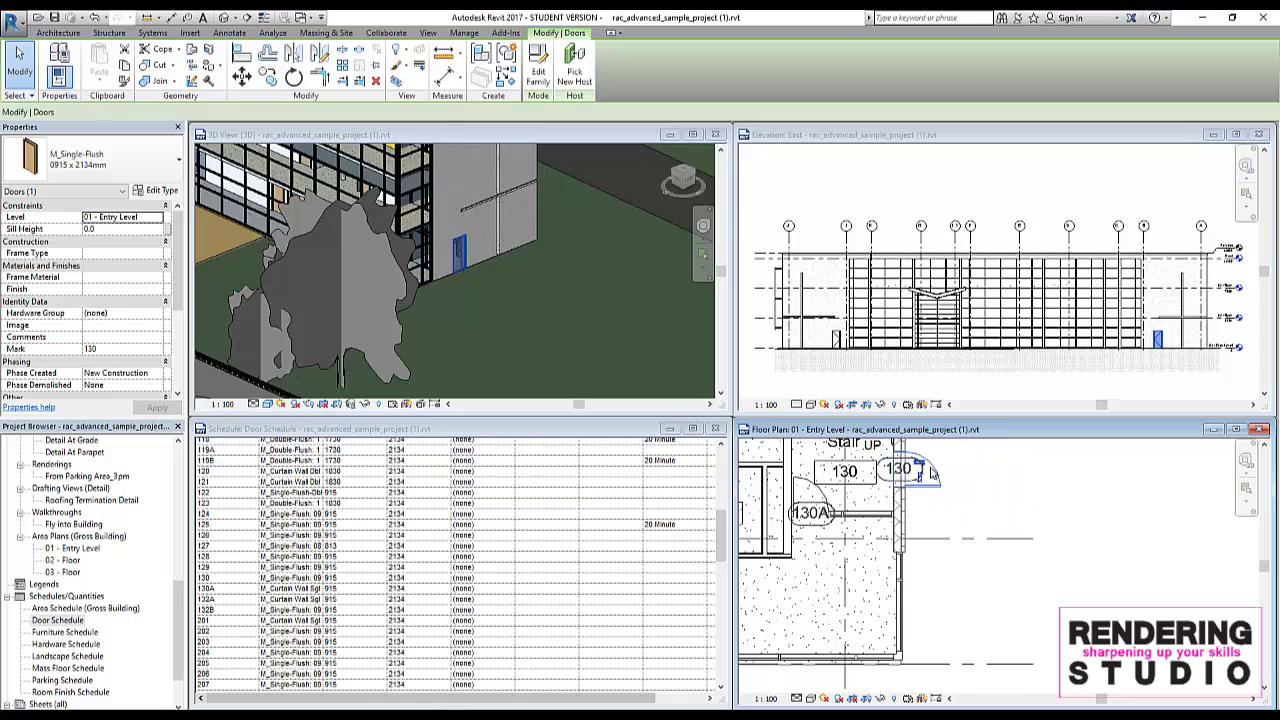
{"action": "left_click", "coordinate": [930, 471]}
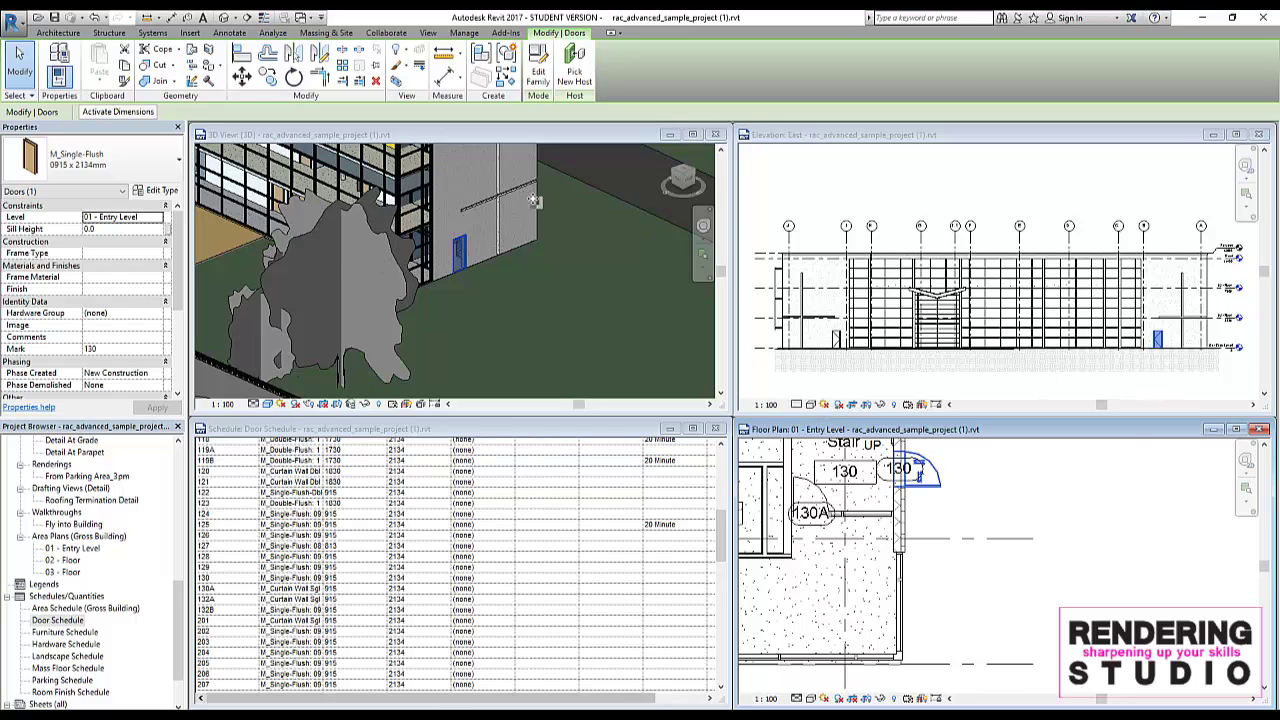
{"action": "left_click", "coordinate": [944, 522]}
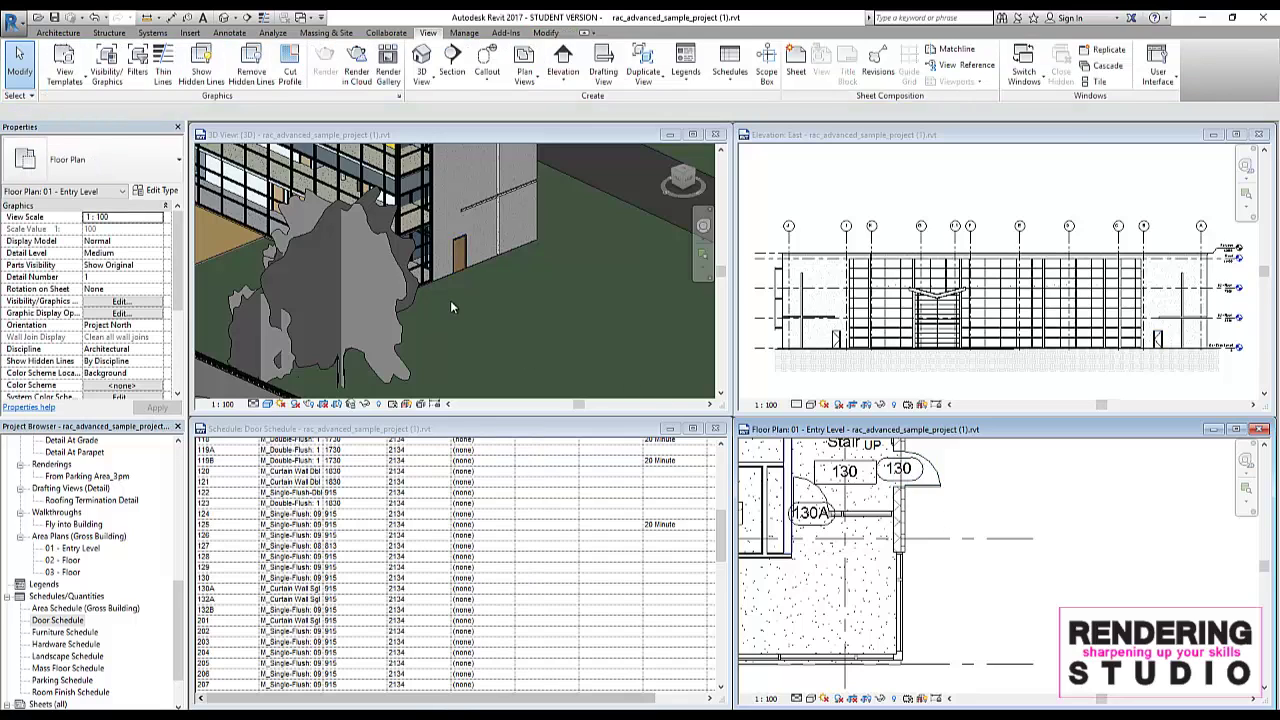
Step: Reselect door 130 and drag it higher up the wall above the stair
{"action": "left_click", "coordinate": [928, 482]}
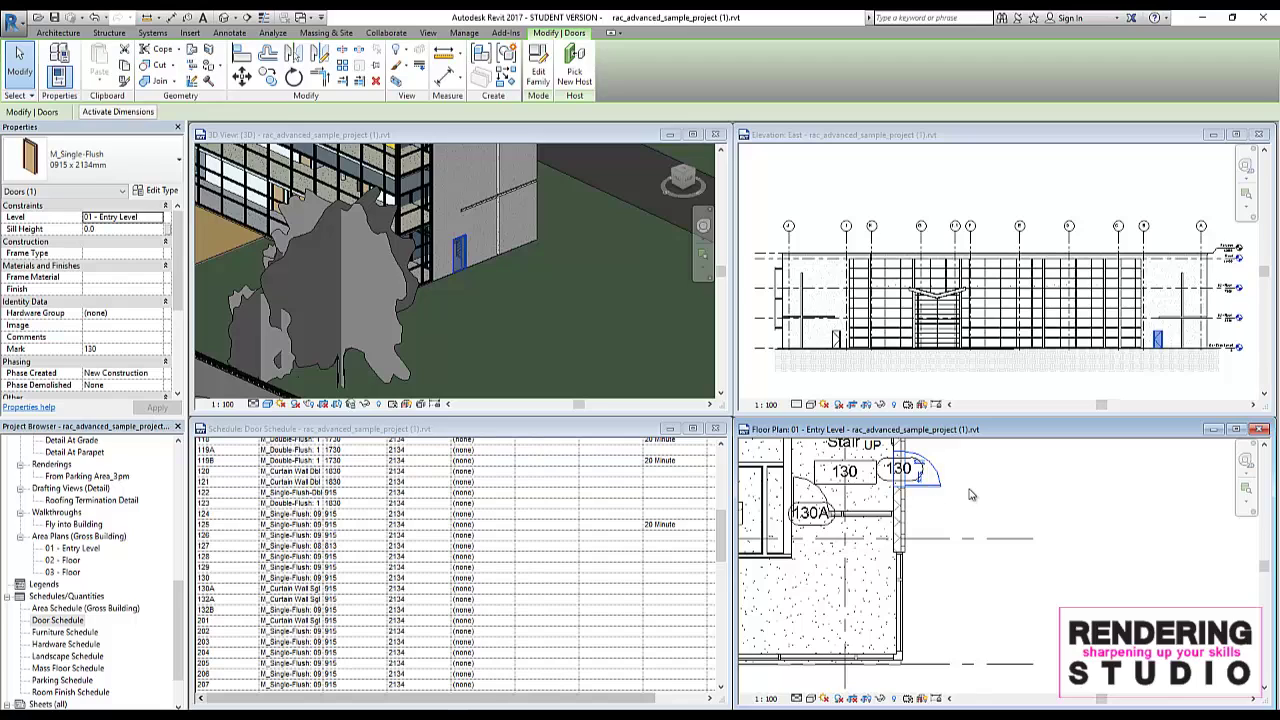
{"action": "middle_click_drag", "start_coordinate": [970, 495], "coordinate": [946, 592]}
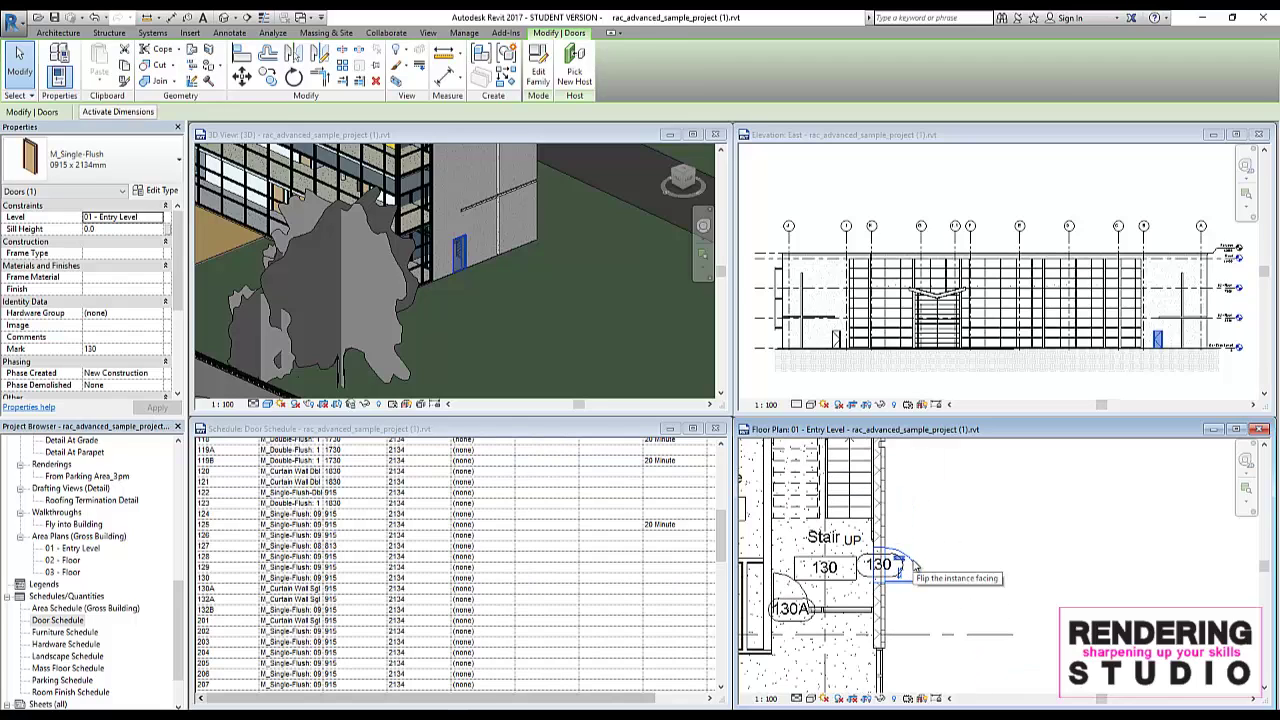
{"action": "left_click_drag", "start_coordinate": [917, 575], "coordinate": [918, 500], "text": "ctrl"}
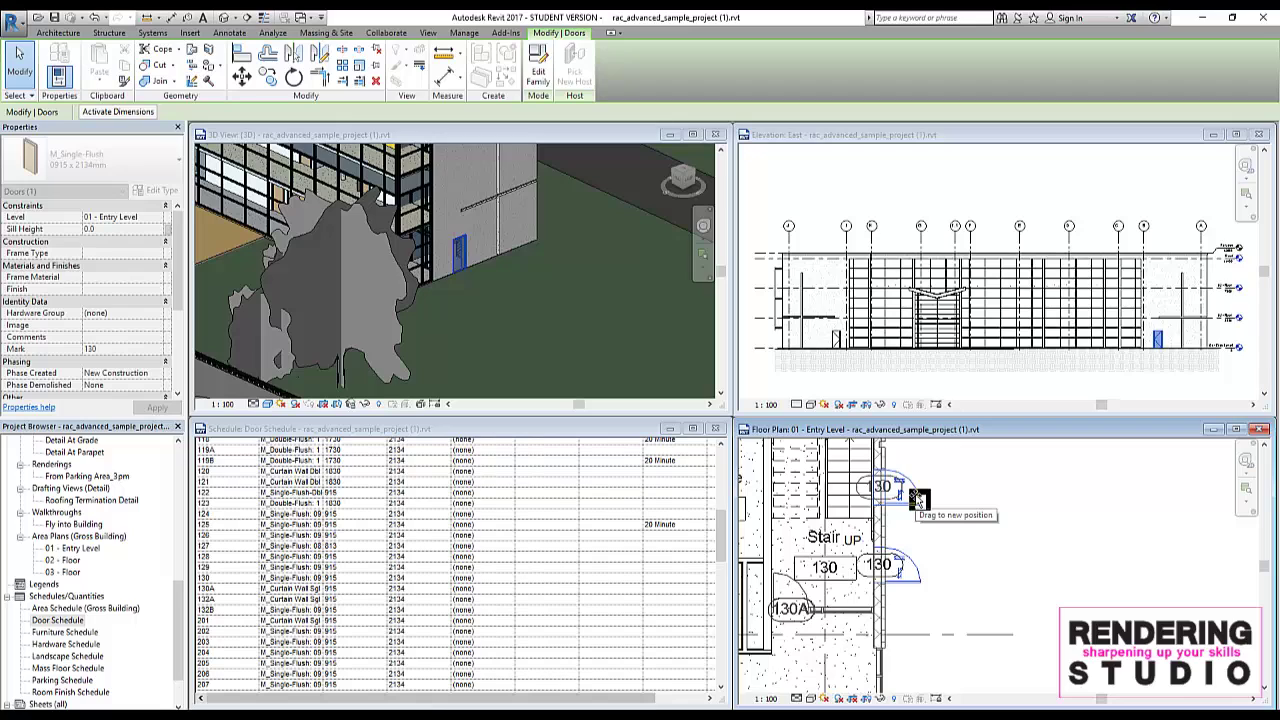
{"action": "left_click_drag", "start_coordinate": [918, 500], "coordinate": [918, 501]}
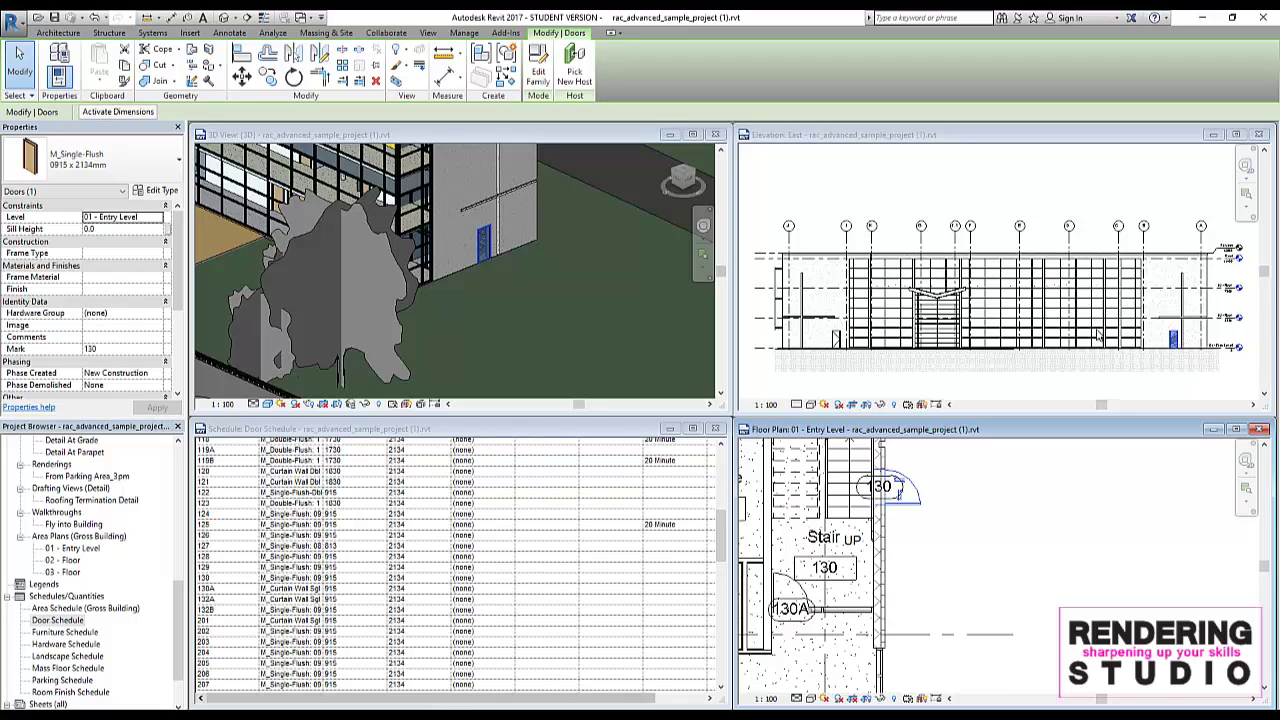
{"action": "left_click", "coordinate": [966, 538]}
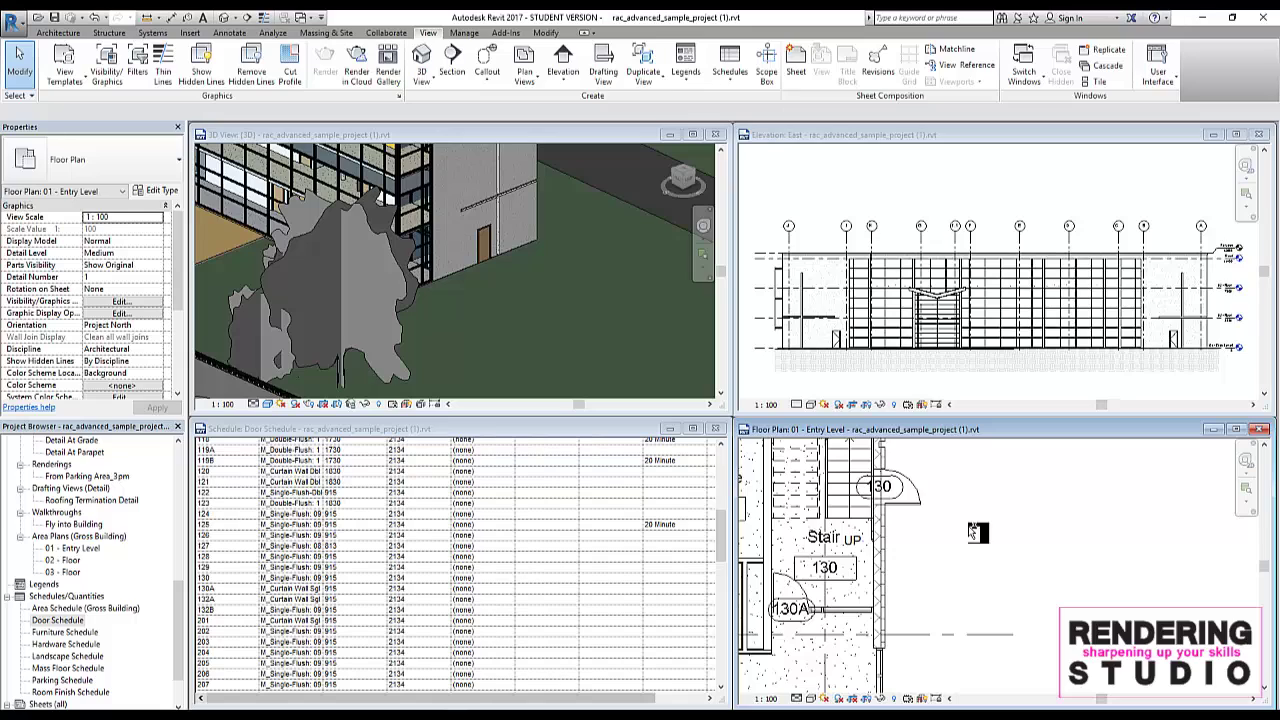
Step: Undo door 130's last move so it returns beside the stair, and scroll the schedule up to row 108B
{"action": "key", "text": "ctrl+z"}
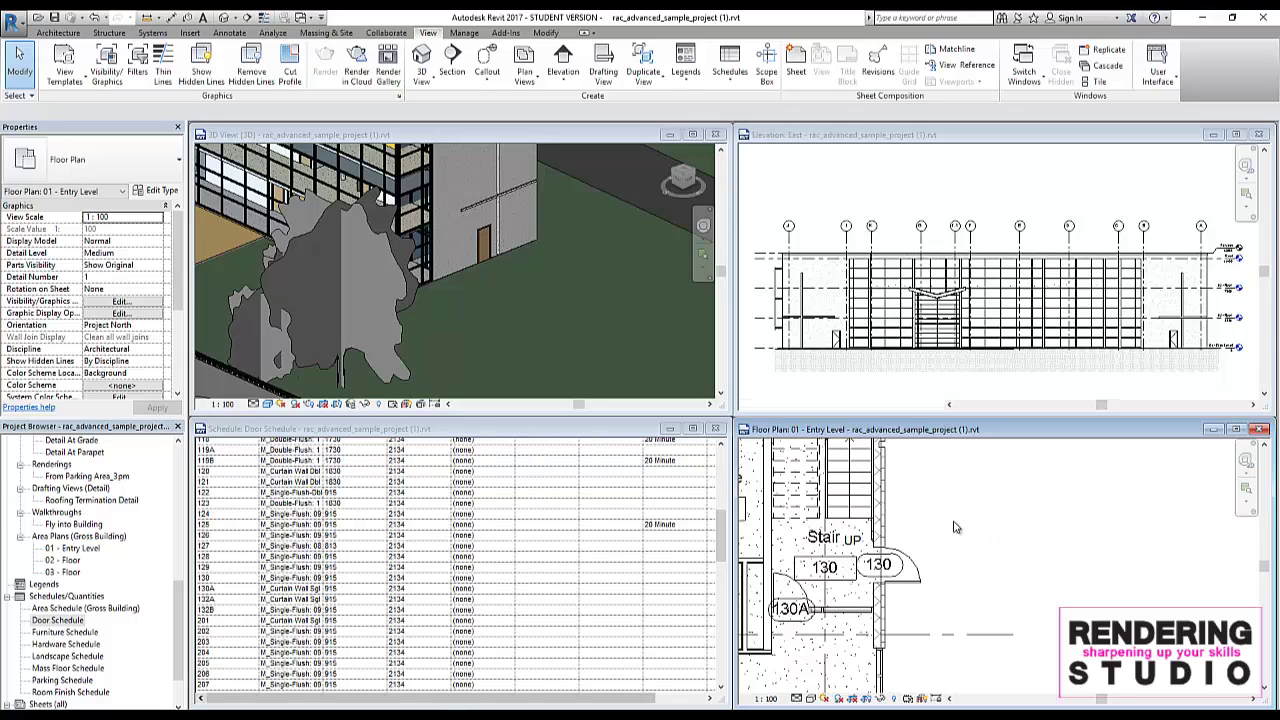
{"action": "middle_click_drag", "start_coordinate": [955, 528], "coordinate": [977, 434]}
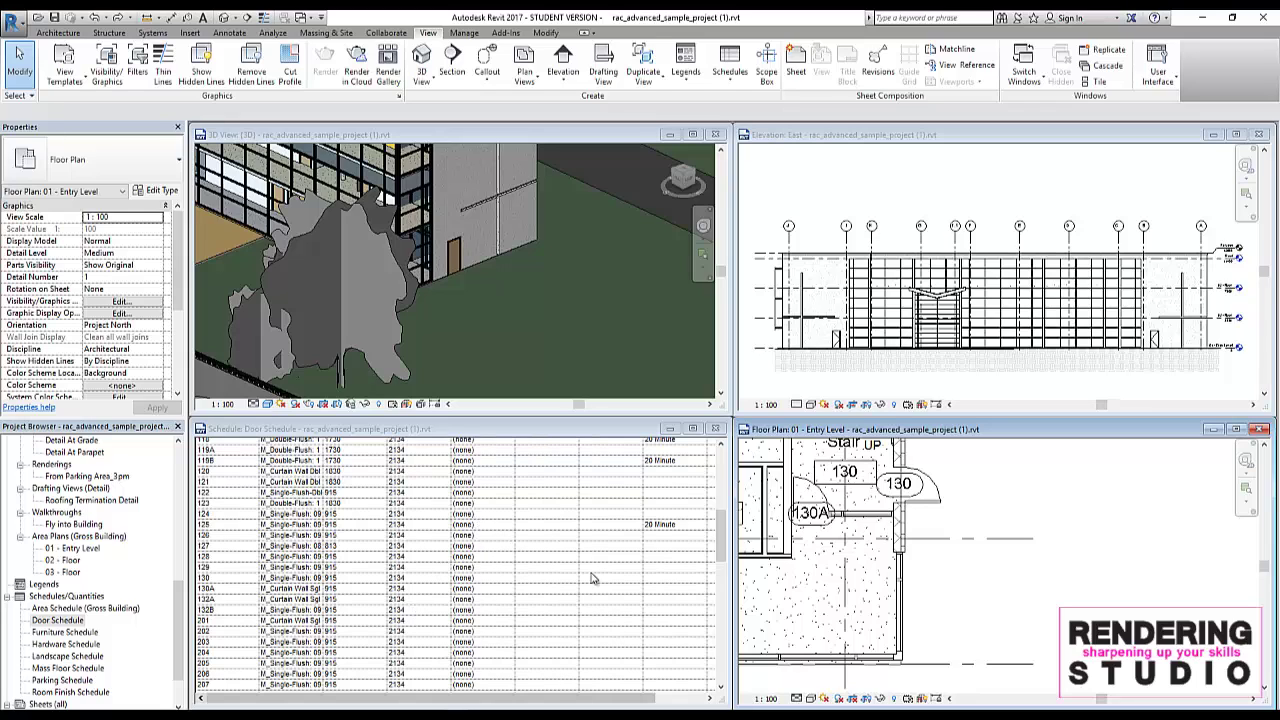
{"action": "scroll", "coordinate": [400, 580], "scroll_direction": "up", "scroll_amount": 3}
{"action": "scroll", "coordinate": [405, 590], "scroll_direction": "up", "scroll_amount": 3}
{"action": "scroll", "coordinate": [407, 610], "scroll_direction": "up", "scroll_amount": 5}
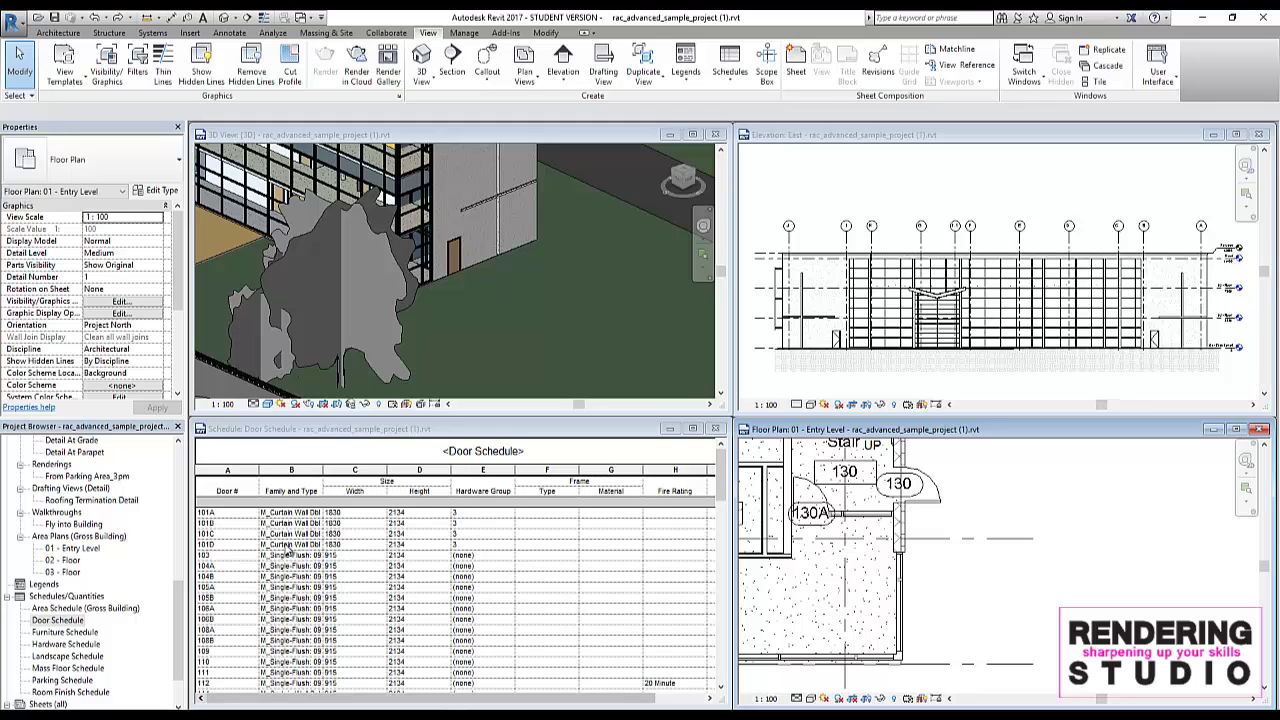
Step: Zoom and pan the Entry Level plan across the building's rooms
{"action": "scroll", "coordinate": [270, 560], "scroll_direction": "down", "scroll_amount": 5}
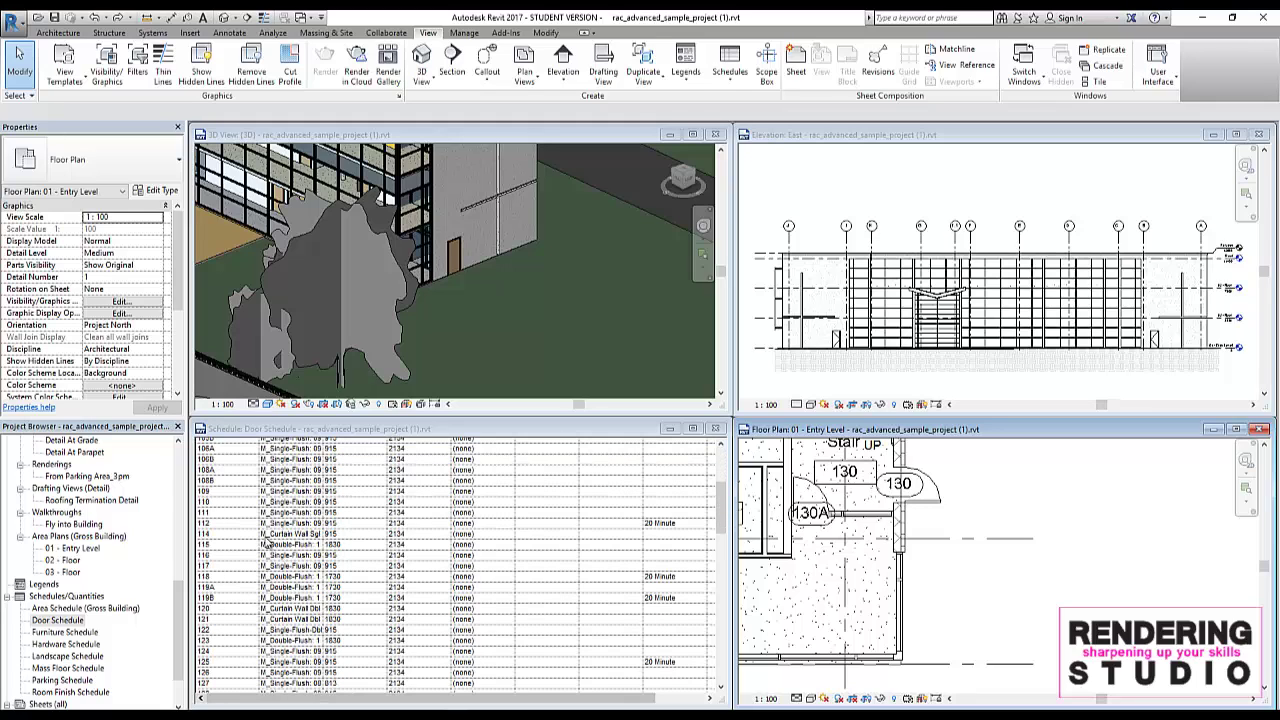
{"action": "scroll", "coordinate": [225, 497], "scroll_direction": "down", "scroll_amount": 3}
{"action": "scroll", "coordinate": [224, 505], "scroll_direction": "down", "scroll_amount": 4}
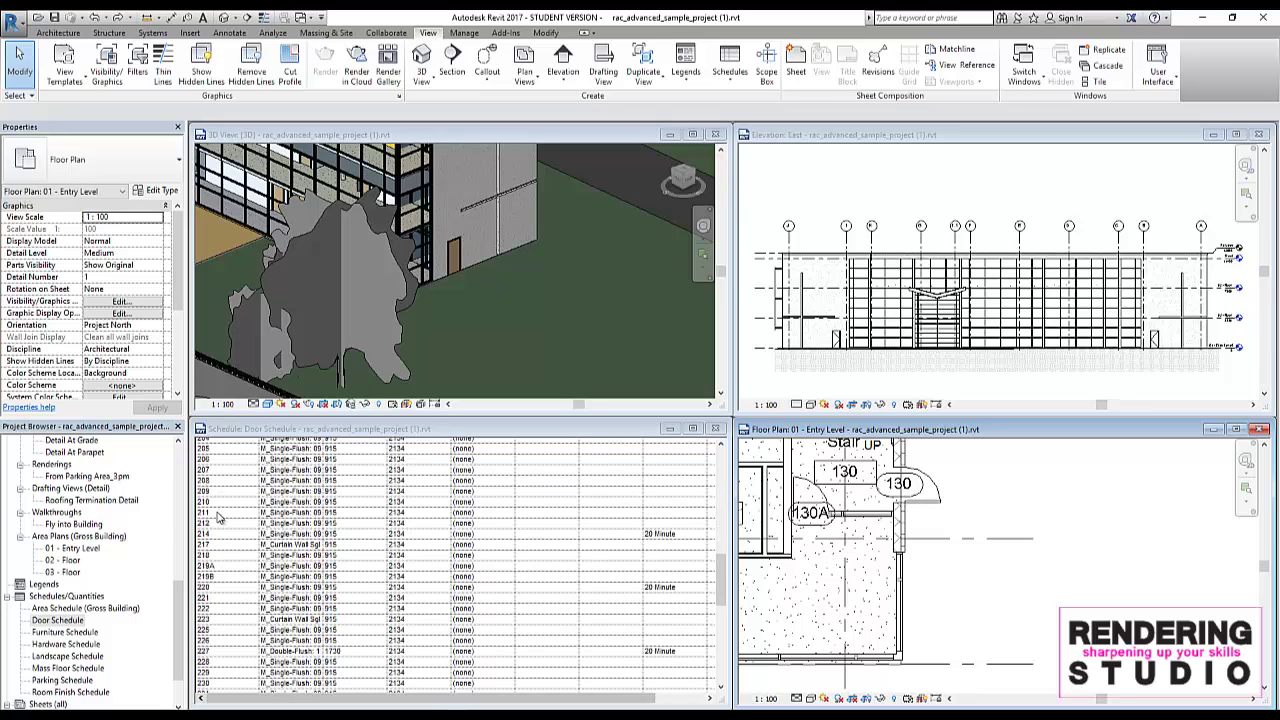
{"action": "scroll", "coordinate": [232, 530], "scroll_direction": "down", "scroll_amount": 3}
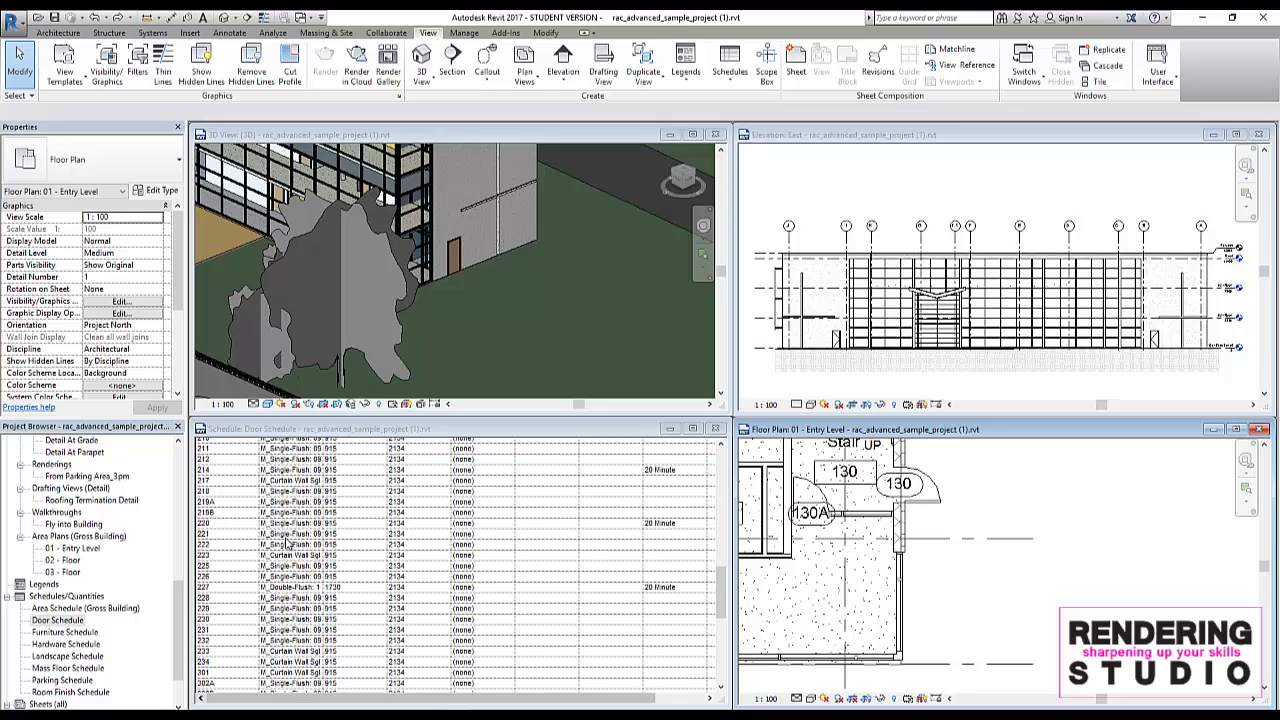
{"action": "scroll", "coordinate": [287, 541], "scroll_direction": "up", "scroll_amount": 3}
{"action": "scroll", "coordinate": [295, 548], "scroll_direction": "up", "scroll_amount": 4}
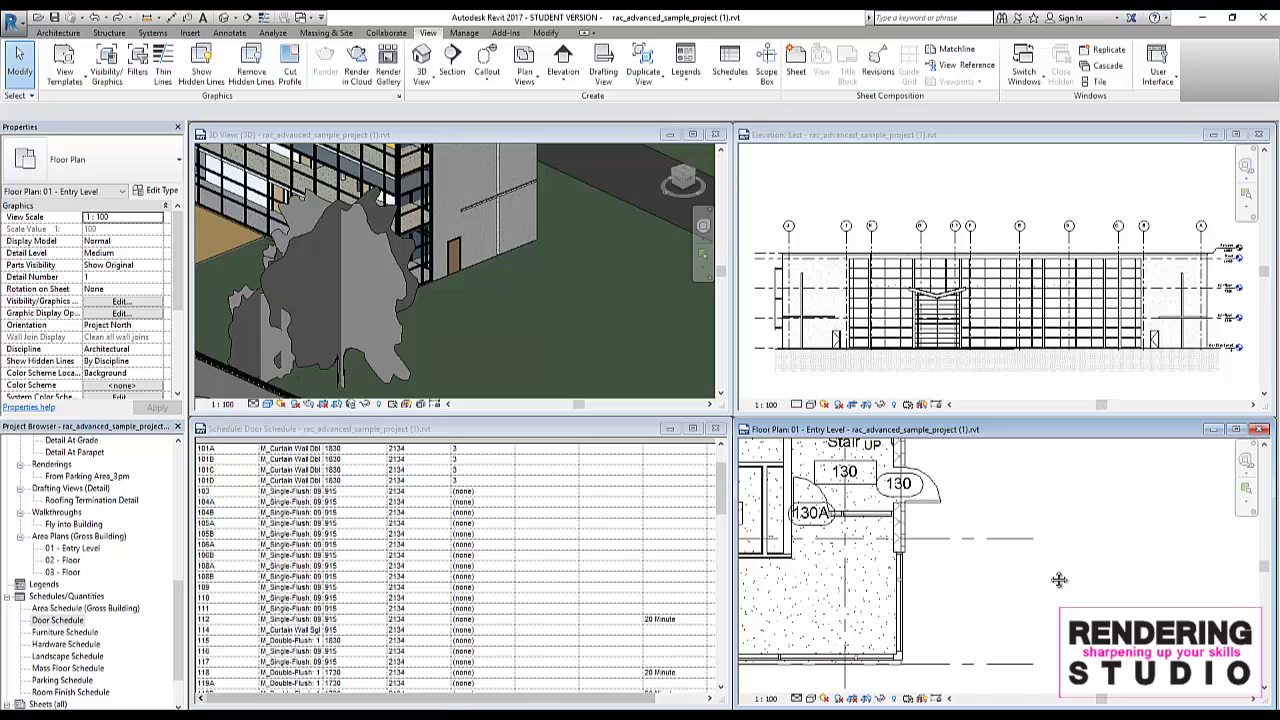
{"action": "scroll", "coordinate": [1060, 580], "scroll_direction": "down", "scroll_amount": 2}
{"action": "scroll", "coordinate": [1100, 582], "scroll_direction": "down", "scroll_amount": 2}
{"action": "scroll", "coordinate": [1149, 584], "scroll_direction": "down", "scroll_amount": 2}
{"action": "scroll", "coordinate": [1140, 583], "scroll_direction": "down", "scroll_amount": 1}
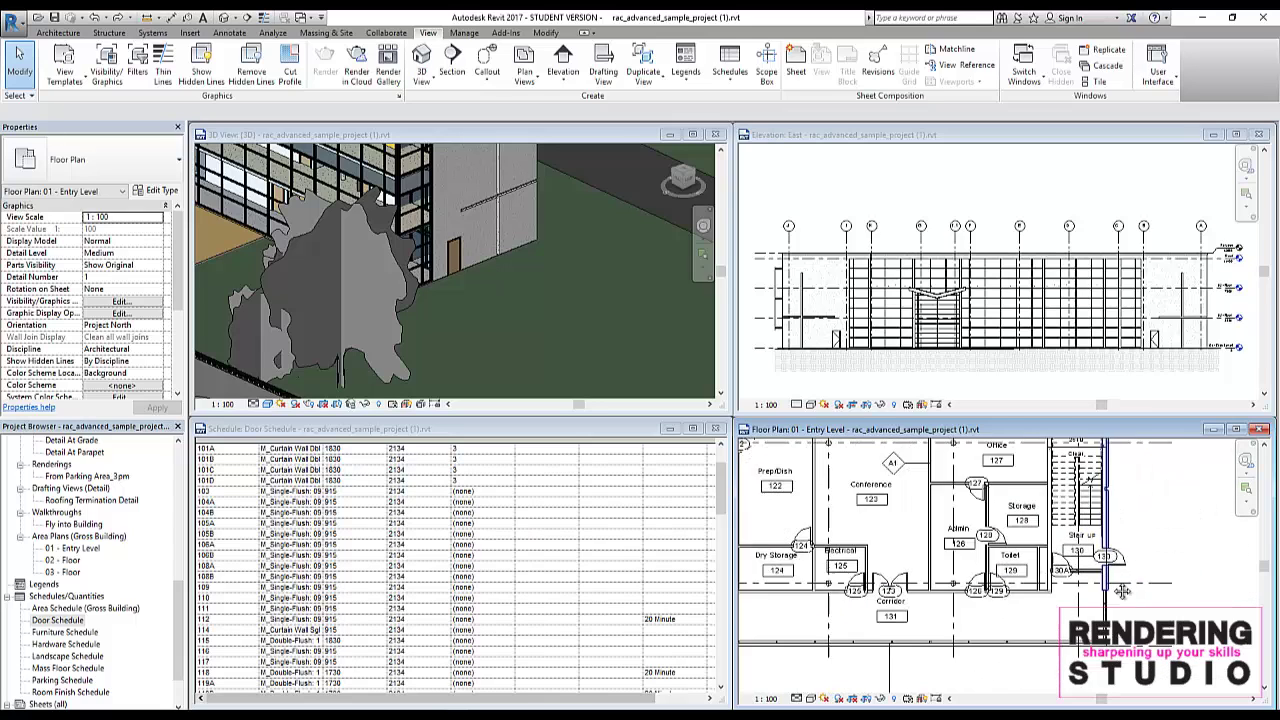
{"action": "scroll", "coordinate": [1040, 578], "scroll_direction": "down", "scroll_amount": 1}
{"action": "scroll", "coordinate": [950, 572], "scroll_direction": "down", "scroll_amount": 1}
{"action": "scroll", "coordinate": [880, 569], "scroll_direction": "down", "scroll_amount": 1}
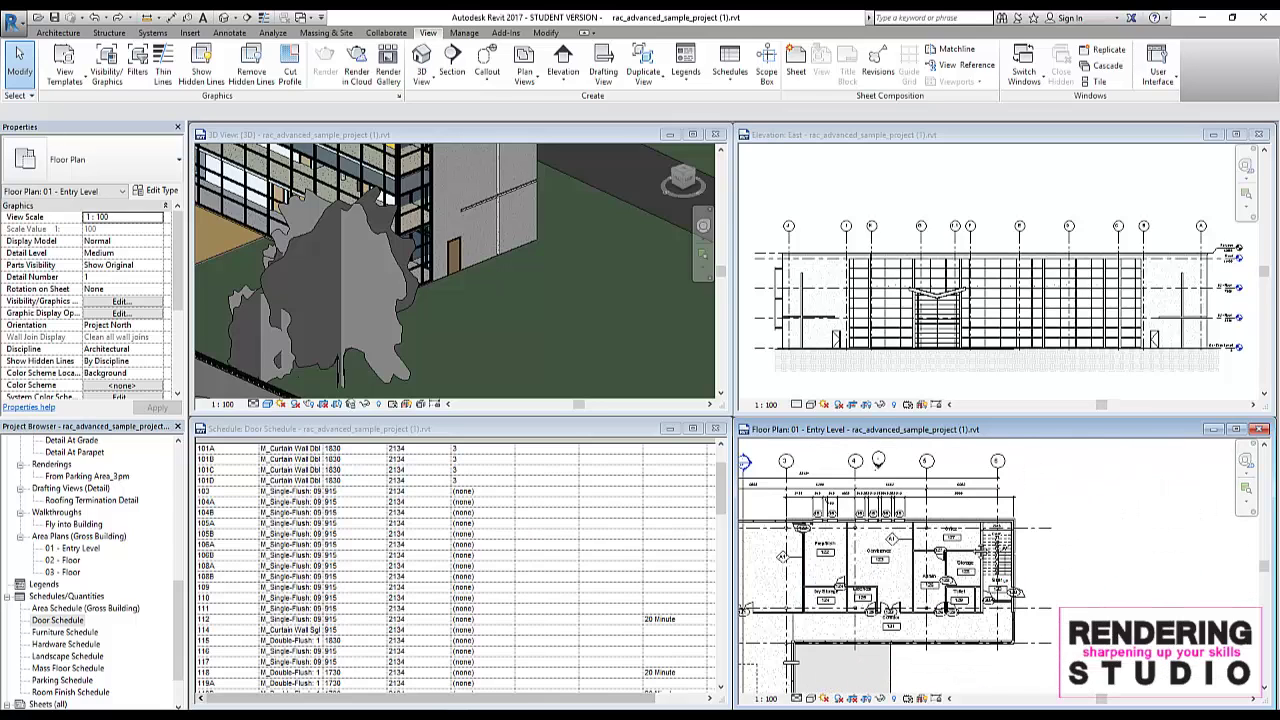
{"action": "middle_click_drag", "start_coordinate": [976, 552], "coordinate": [1076, 542]}
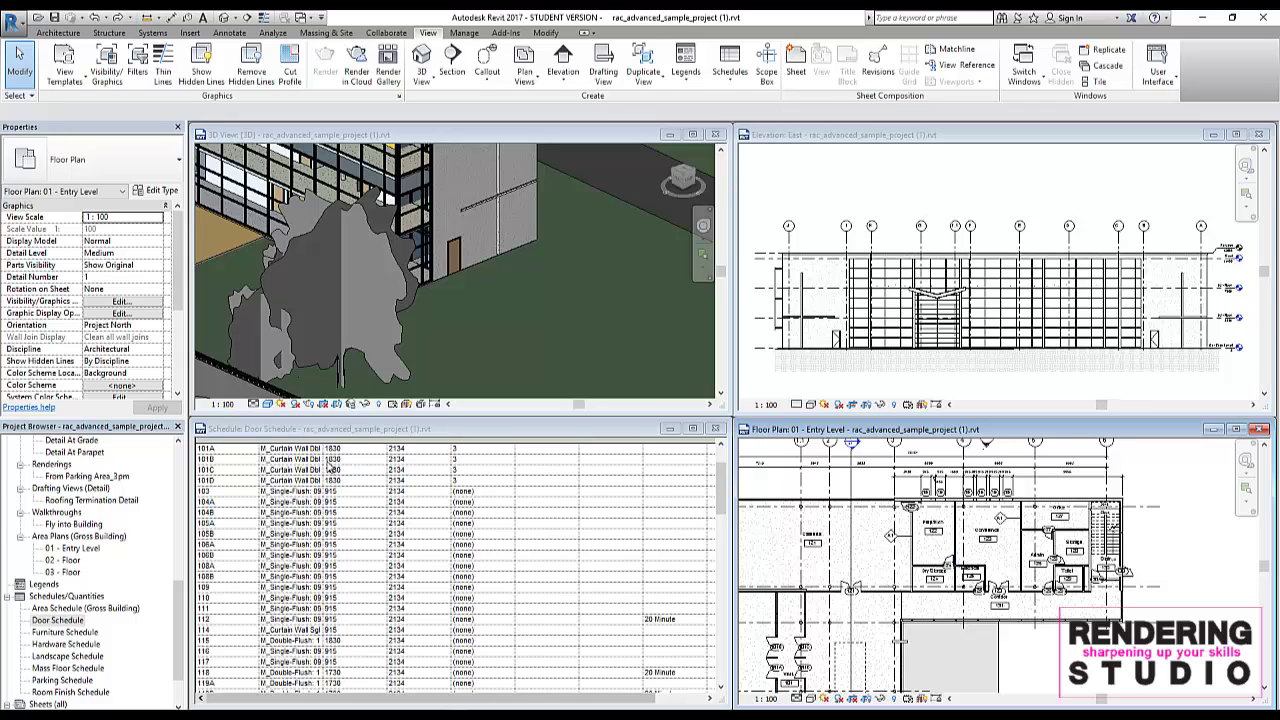
{"action": "scroll", "coordinate": [345, 480], "scroll_direction": "down", "scroll_amount": 2}
{"action": "scroll", "coordinate": [340, 475], "scroll_direction": "down", "scroll_amount": 2}
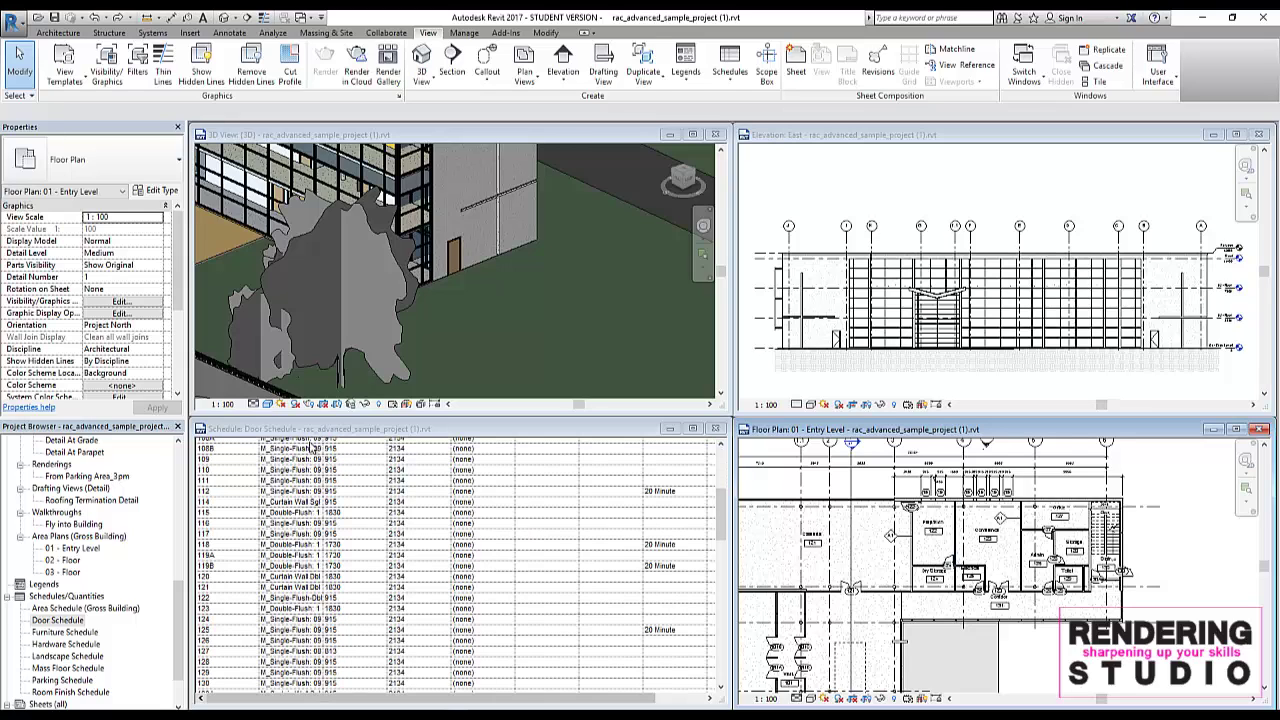
Step: Select door 114's schedule row and use Highlight in Model to locate it on the Entry Level plan
{"action": "left_click", "coordinate": [247, 503]}
{"action": "left_click", "coordinate": [245, 503]}
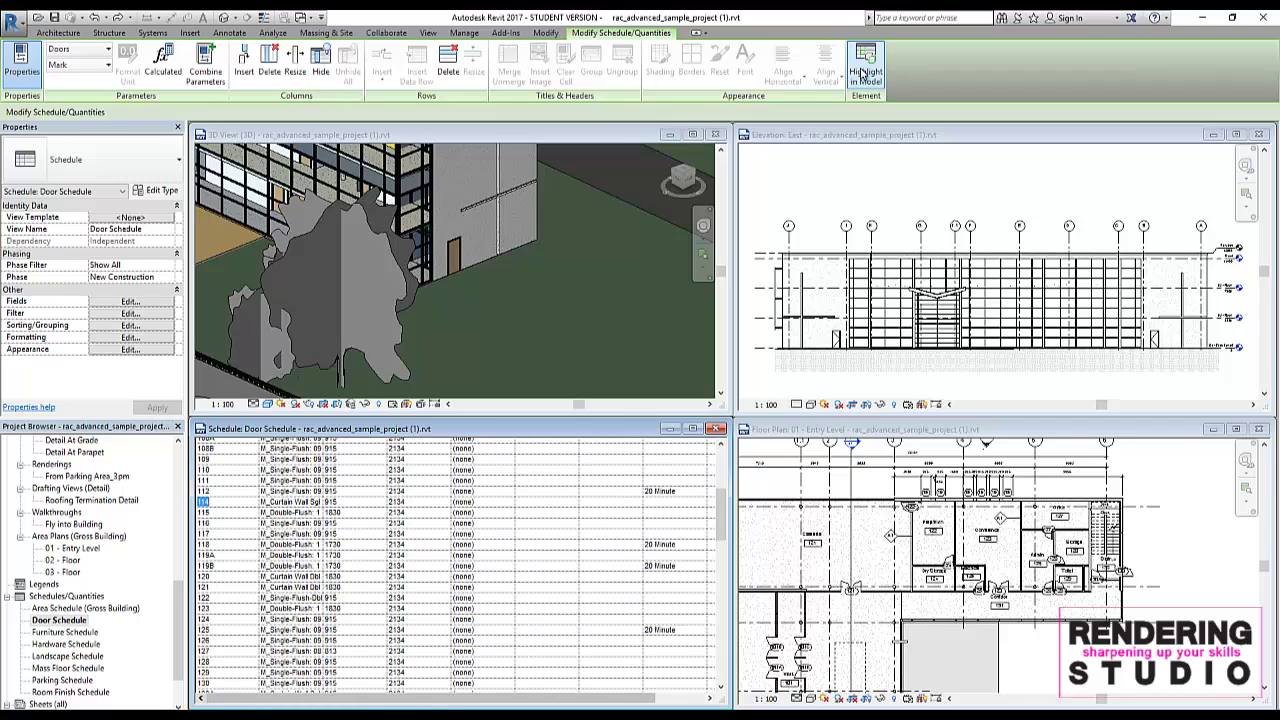
{"action": "left_click", "coordinate": [864, 74]}
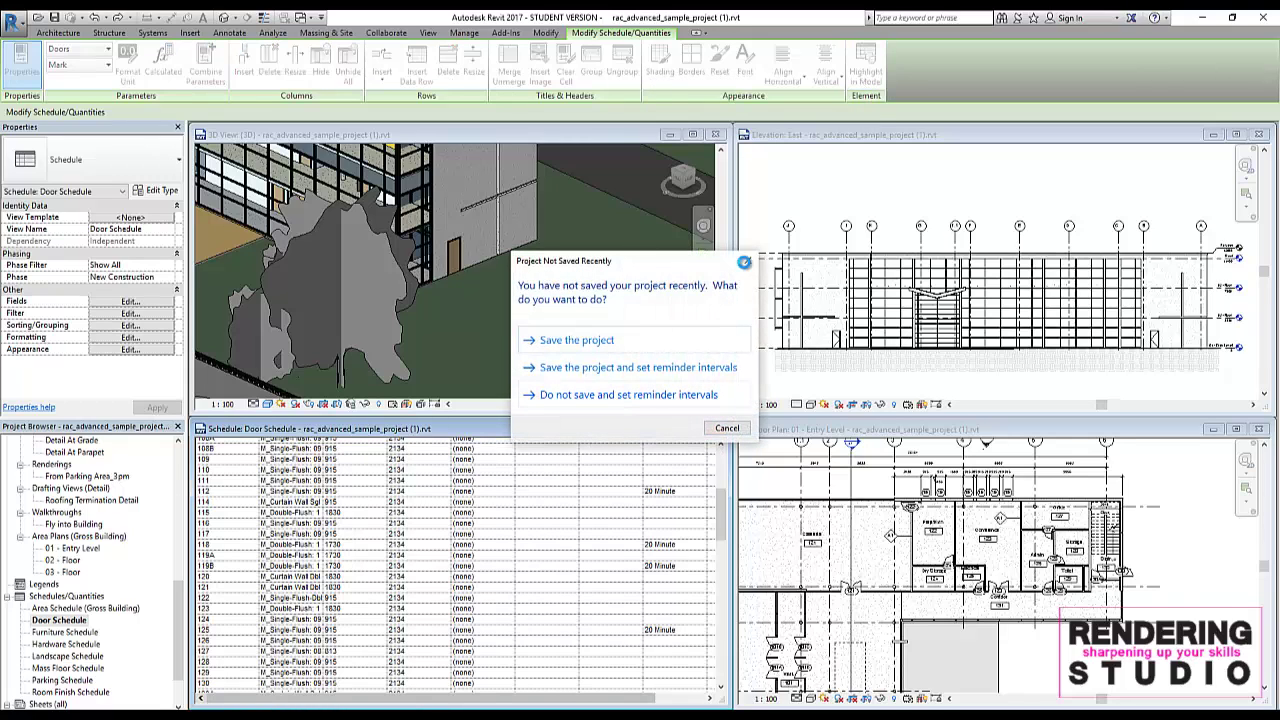
{"action": "left_click", "coordinate": [744, 262]}
{"action": "left_click", "coordinate": [707, 397]}
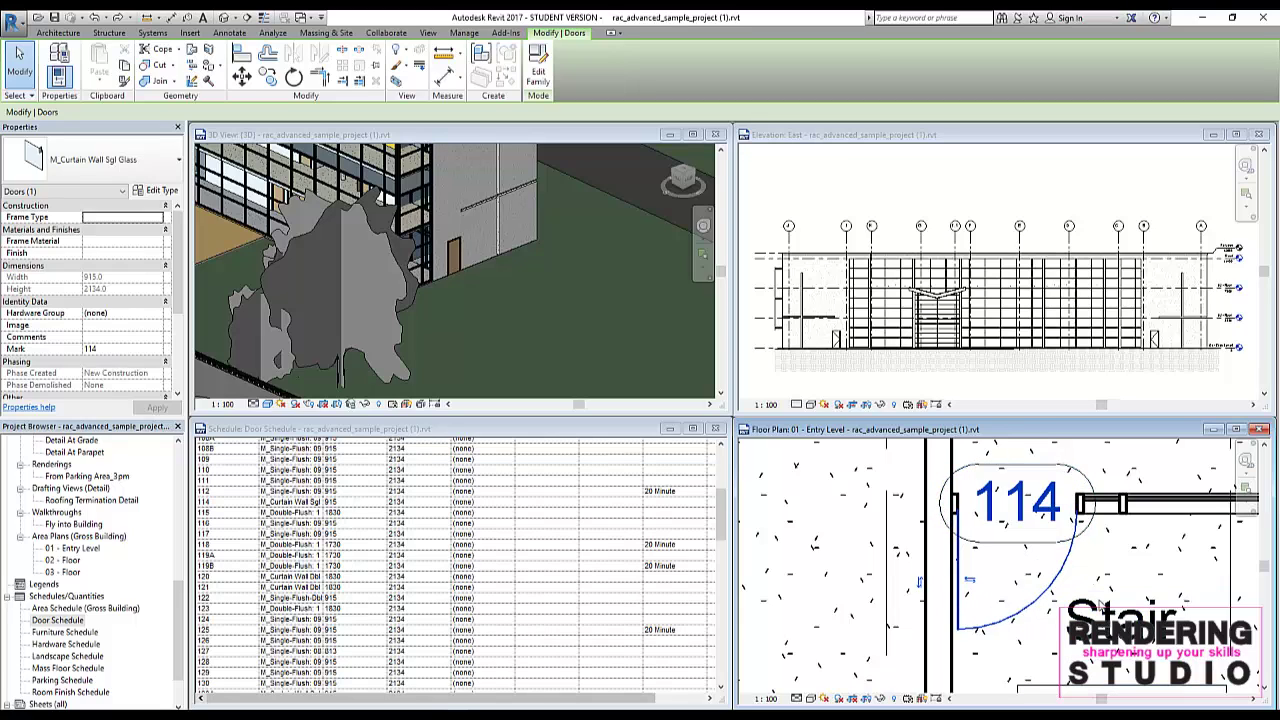
{"action": "scroll", "coordinate": [928, 553], "scroll_direction": "down", "scroll_amount": 1}
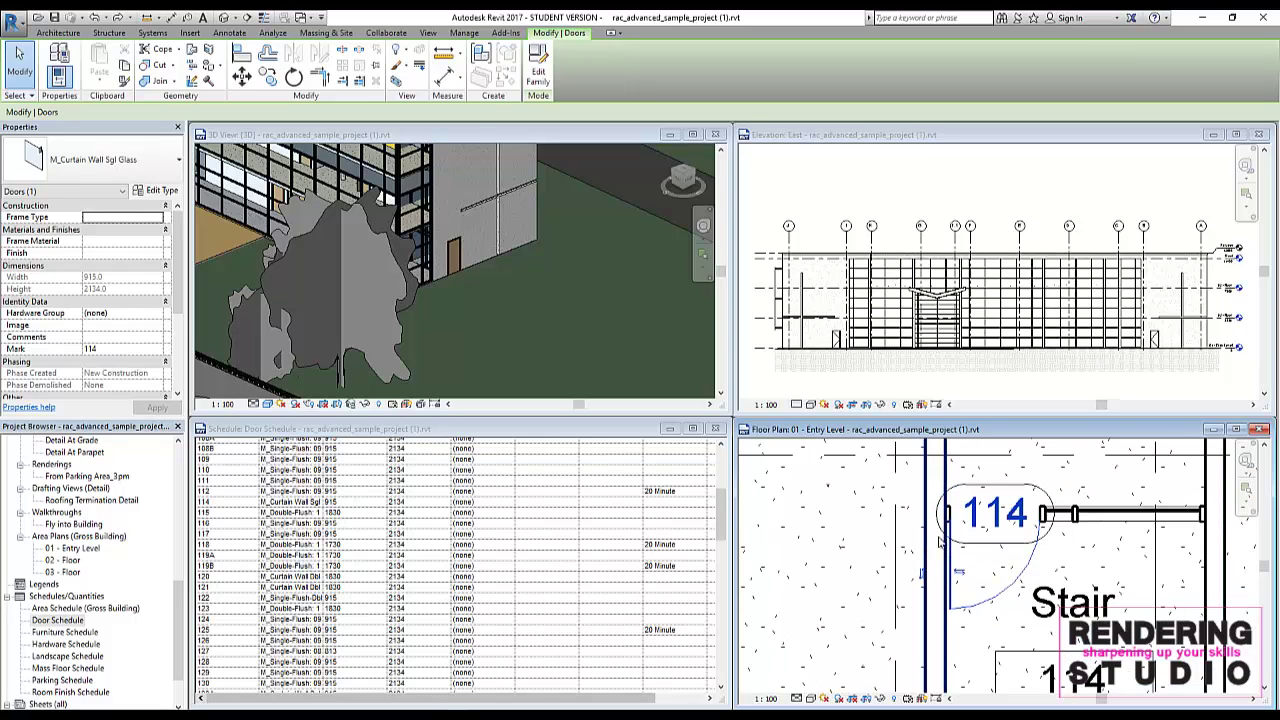
{"action": "scroll", "coordinate": [955, 541], "scroll_direction": "down", "scroll_amount": 2}
{"action": "scroll", "coordinate": [955, 541], "scroll_direction": "down", "scroll_amount": 1}
{"action": "scroll", "coordinate": [960, 541], "scroll_direction": "down", "scroll_amount": 1}
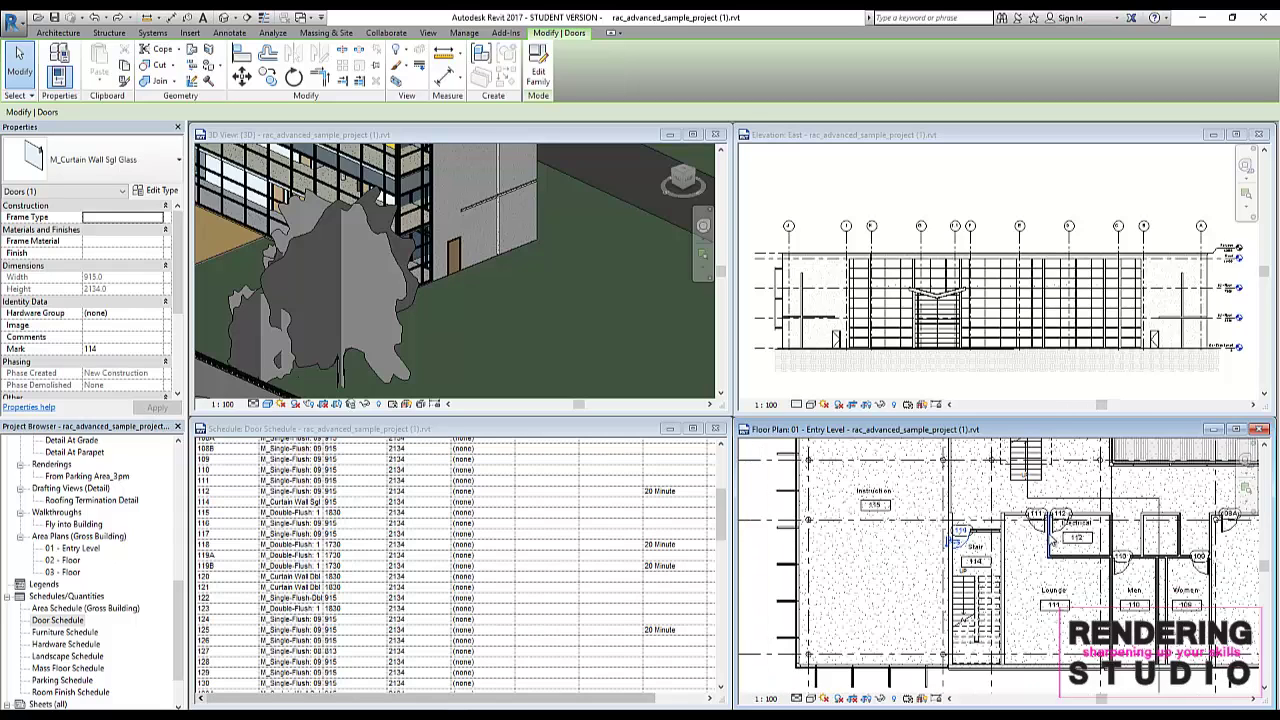
{"action": "scroll", "coordinate": [966, 541], "scroll_direction": "down", "scroll_amount": 1}
{"action": "scroll", "coordinate": [875, 545], "scroll_direction": "down", "scroll_amount": 1}
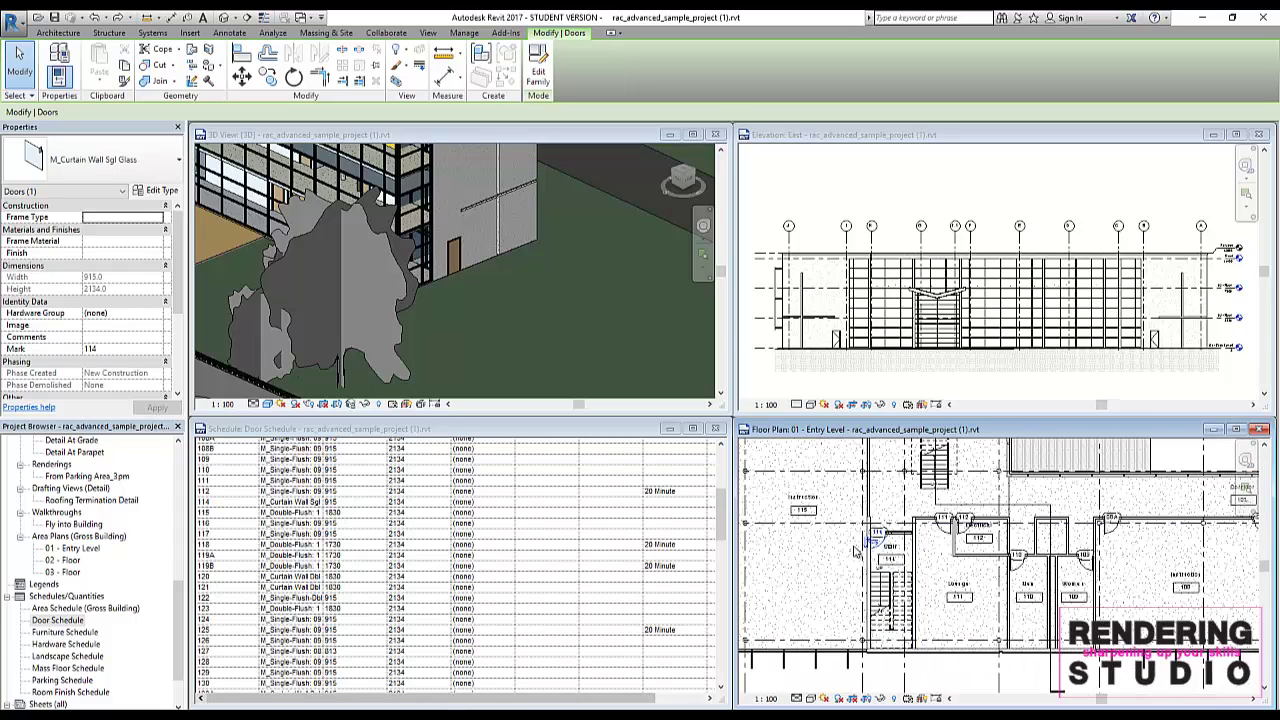
{"action": "scroll", "coordinate": [873, 545], "scroll_direction": "down", "scroll_amount": 1}
{"action": "scroll", "coordinate": [873, 545], "scroll_direction": "up", "scroll_amount": 1}
{"action": "scroll", "coordinate": [866, 545], "scroll_direction": "up", "scroll_amount": 1}
{"action": "scroll", "coordinate": [856, 546], "scroll_direction": "up", "scroll_amount": 1}
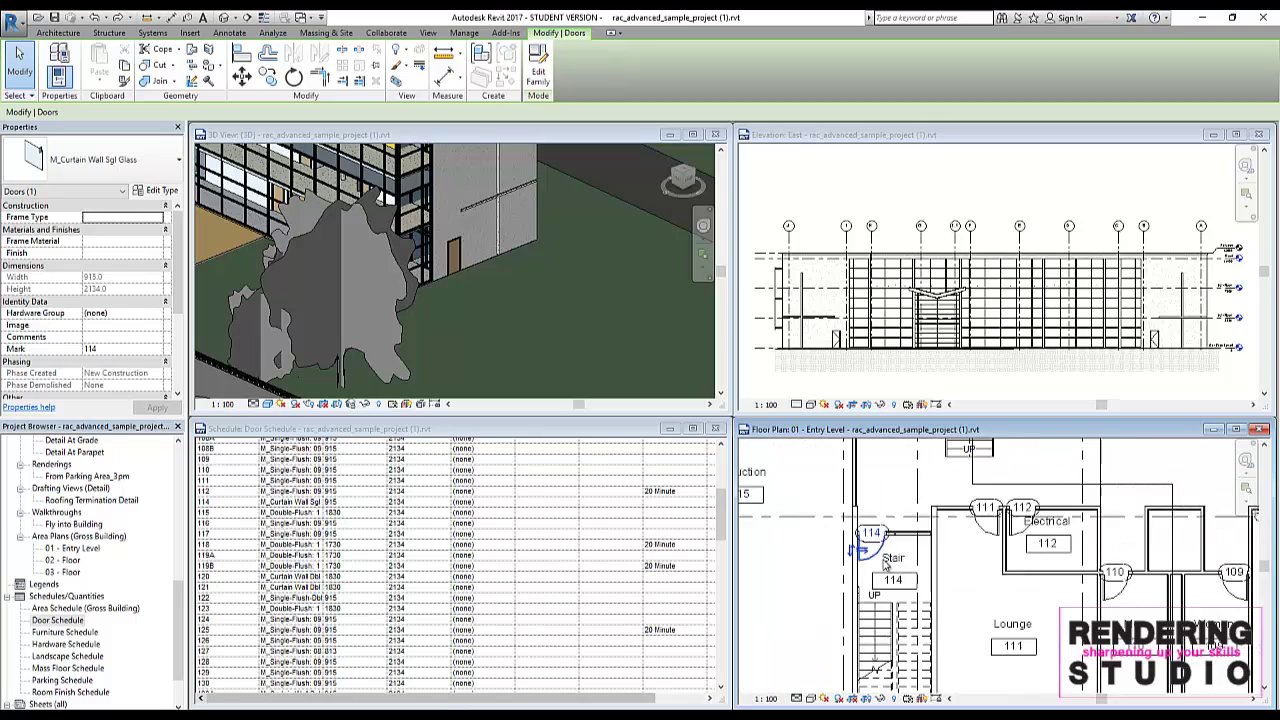
{"action": "scroll", "coordinate": [845, 546], "scroll_direction": "up", "scroll_amount": 1}
{"action": "scroll", "coordinate": [842, 553], "scroll_direction": "up", "scroll_amount": 1}
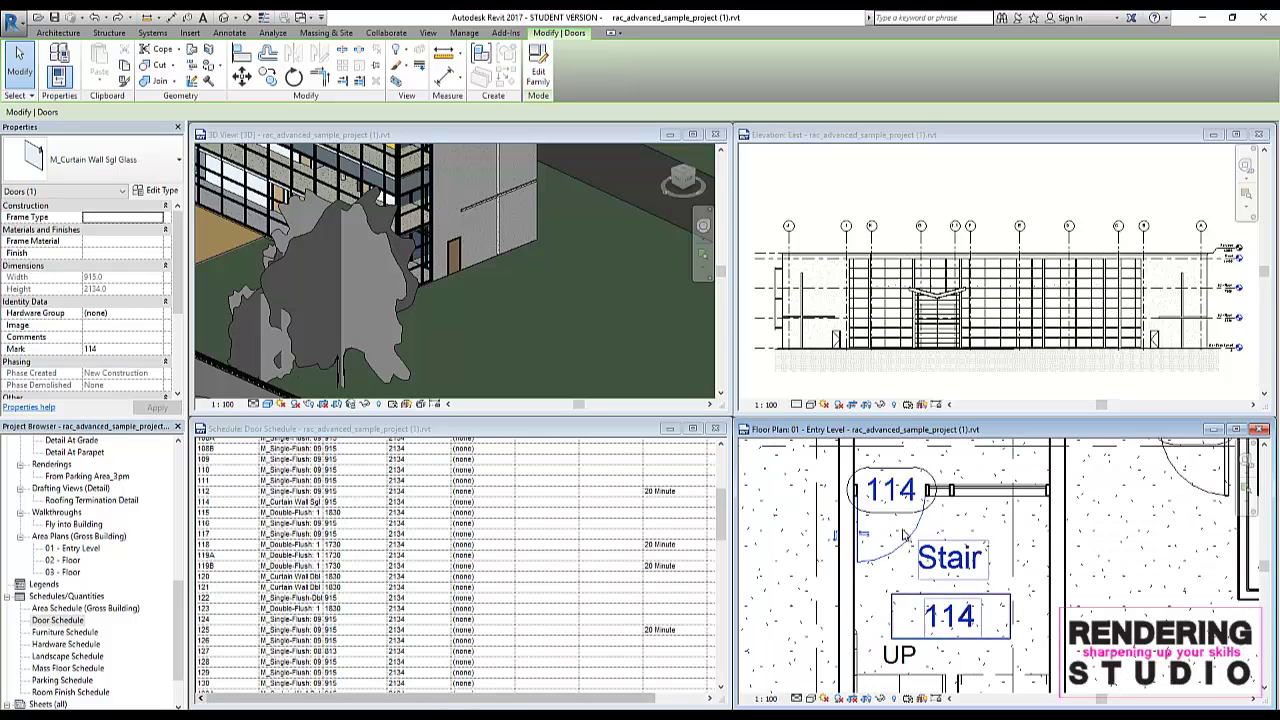
{"action": "scroll", "coordinate": [910, 540], "scroll_direction": "up", "scroll_amount": 1}
{"action": "scroll", "coordinate": [912, 540], "scroll_direction": "down", "scroll_amount": 2}
{"action": "scroll", "coordinate": [812, 508], "scroll_direction": "down", "scroll_amount": 1}
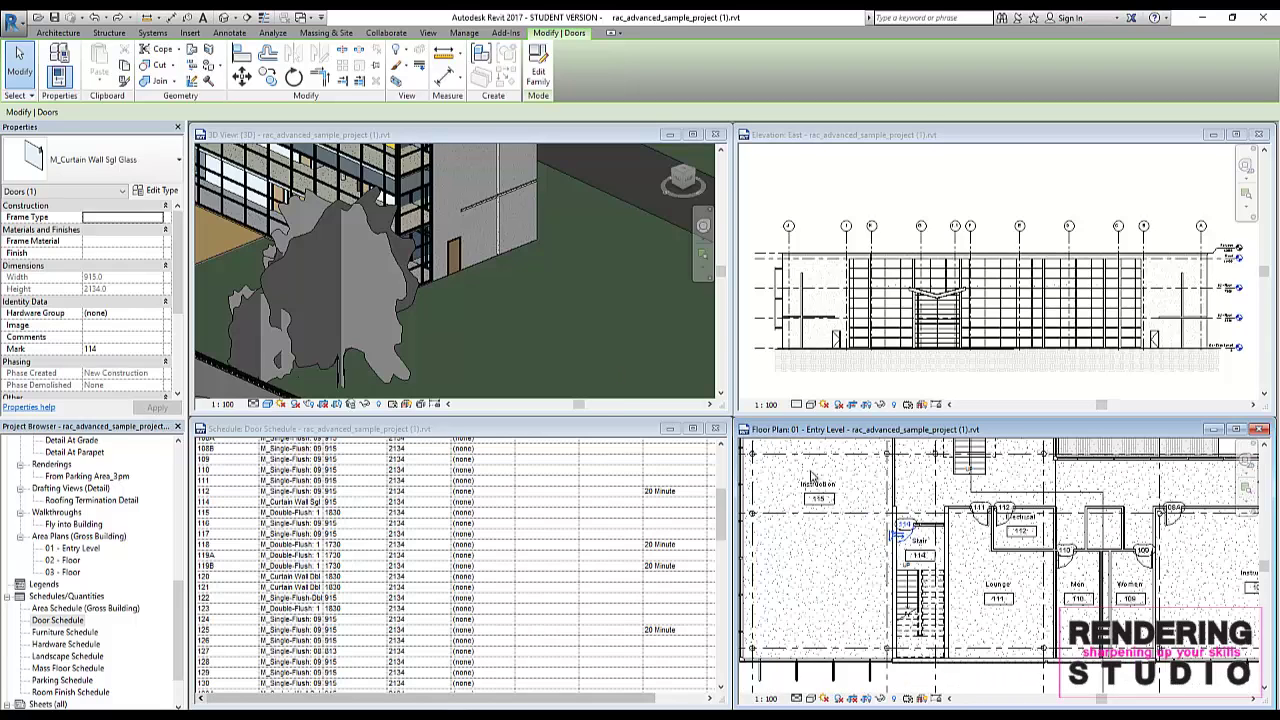
{"action": "scroll", "coordinate": [818, 512], "scroll_direction": "up", "scroll_amount": 1}
{"action": "scroll", "coordinate": [826, 516], "scroll_direction": "up", "scroll_amount": 1}
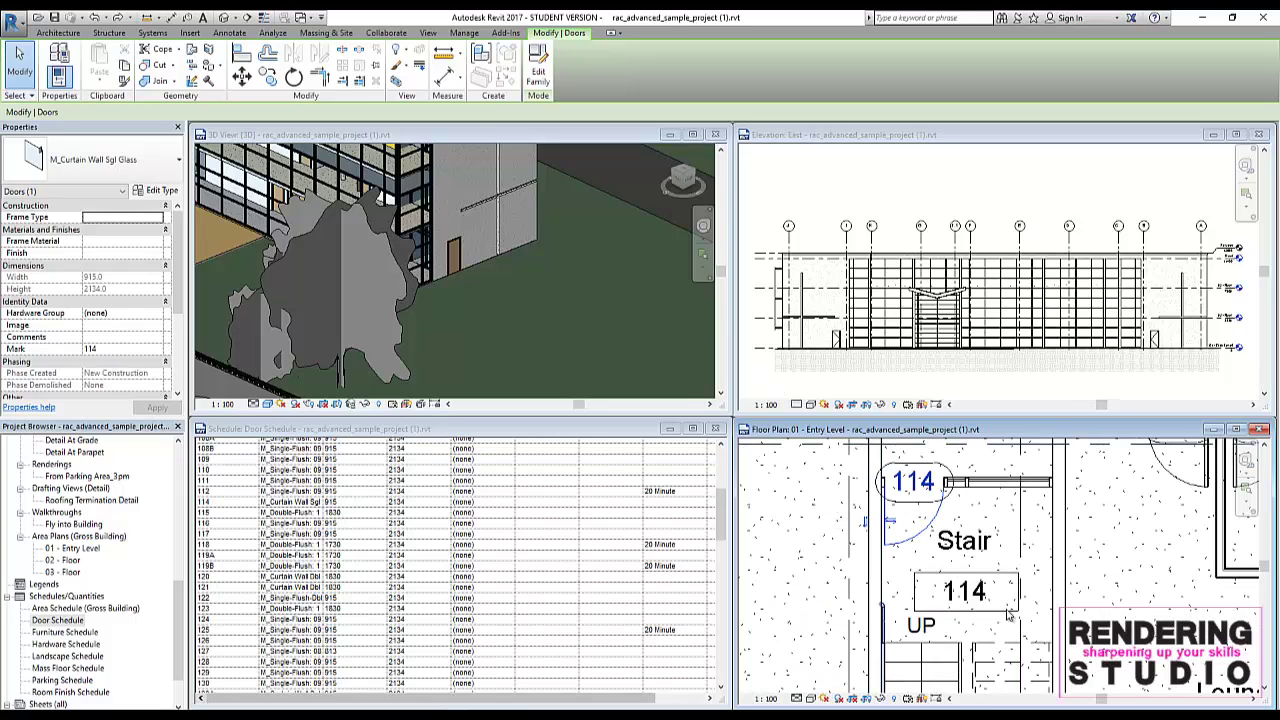
{"action": "scroll", "coordinate": [992, 553], "scroll_direction": "down", "scroll_amount": 1}
{"action": "scroll", "coordinate": [992, 553], "scroll_direction": "down", "scroll_amount": 1}
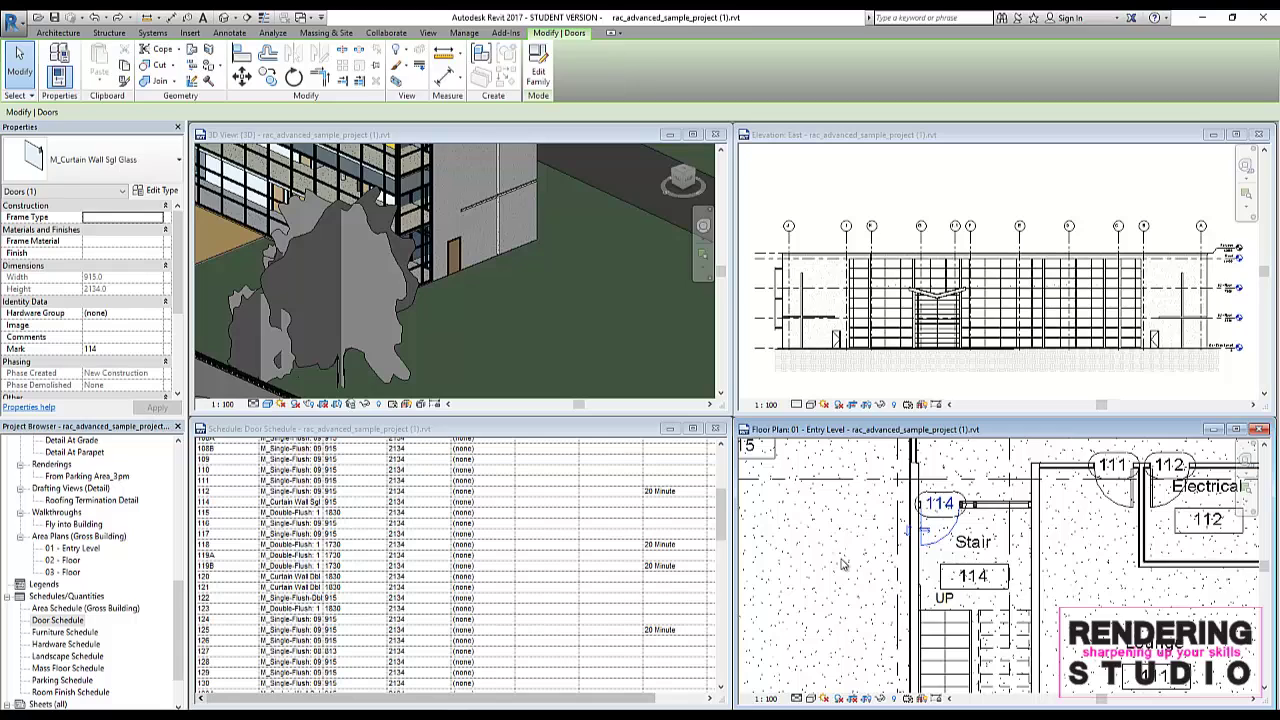
{"action": "scroll", "coordinate": [948, 562], "scroll_direction": "up", "scroll_amount": 1}
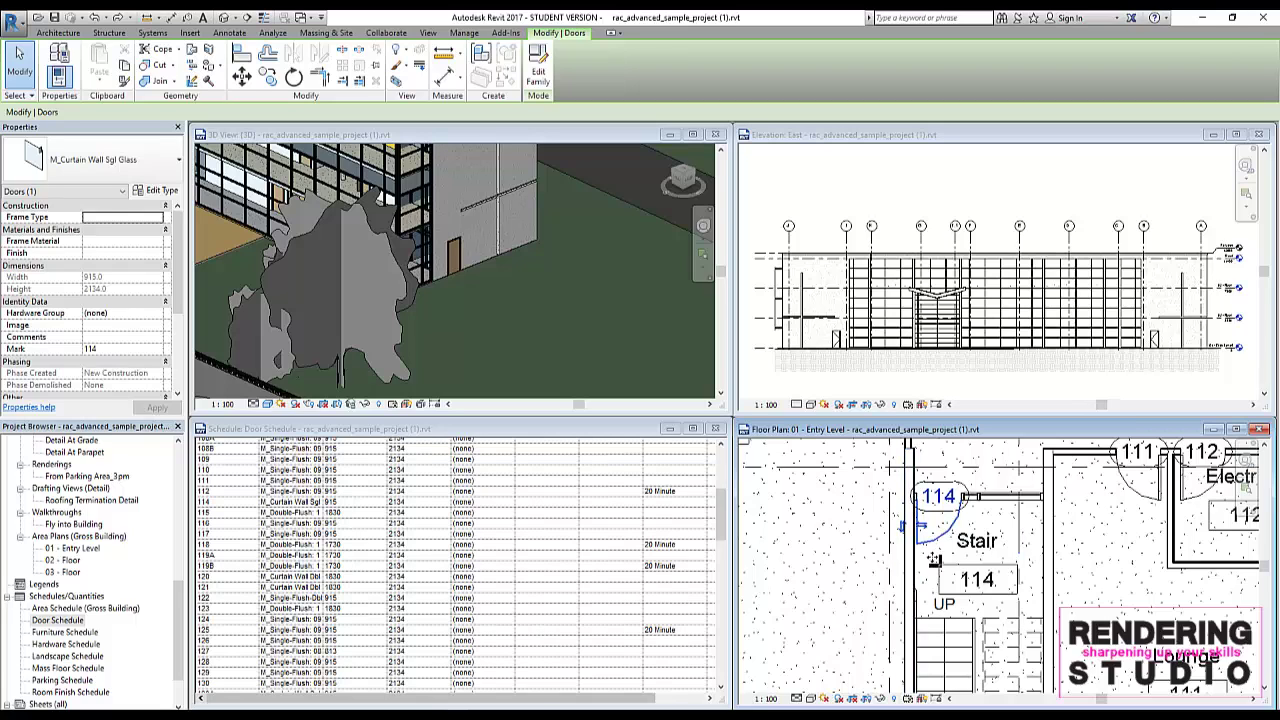
{"action": "scroll", "coordinate": [934, 560], "scroll_direction": "down", "scroll_amount": 1}
{"action": "scroll", "coordinate": [934, 560], "scroll_direction": "down", "scroll_amount": 2}
{"action": "scroll", "coordinate": [934, 560], "scroll_direction": "up", "scroll_amount": 2}
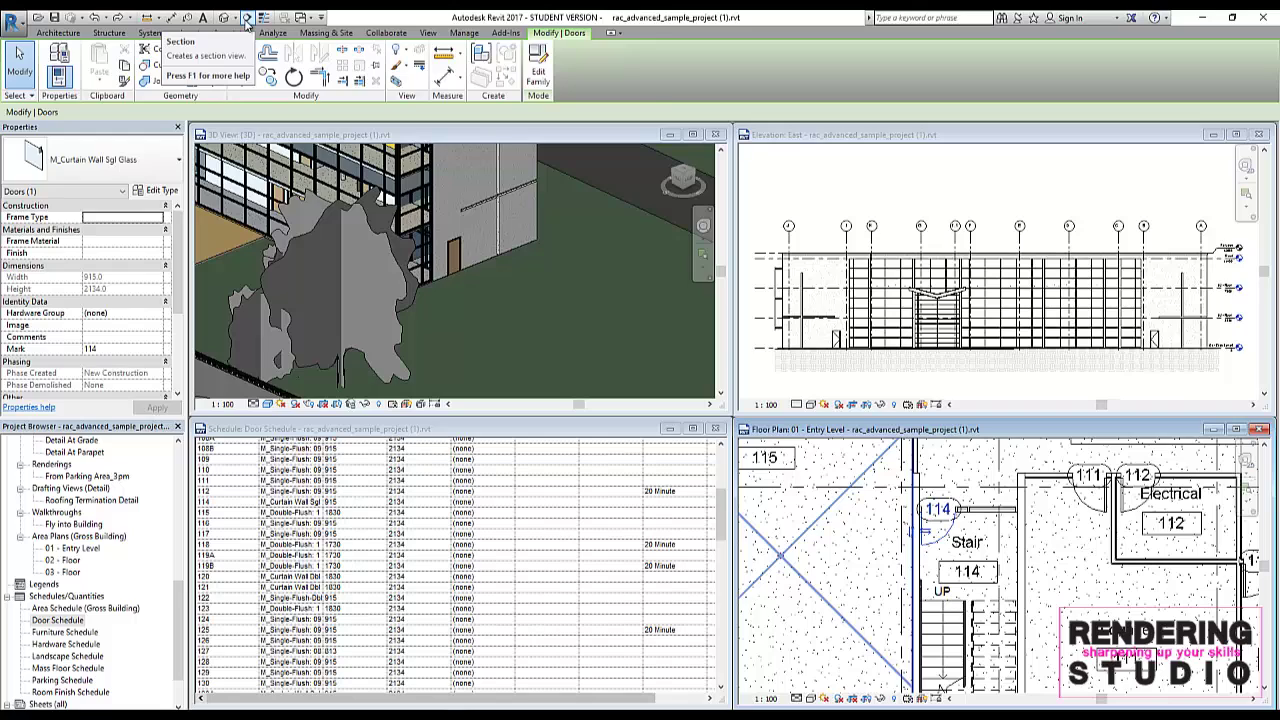
Step: Draw a section line across door 114 by the stair and go to its Detail 0 view
{"action": "left_click", "coordinate": [246, 19]}
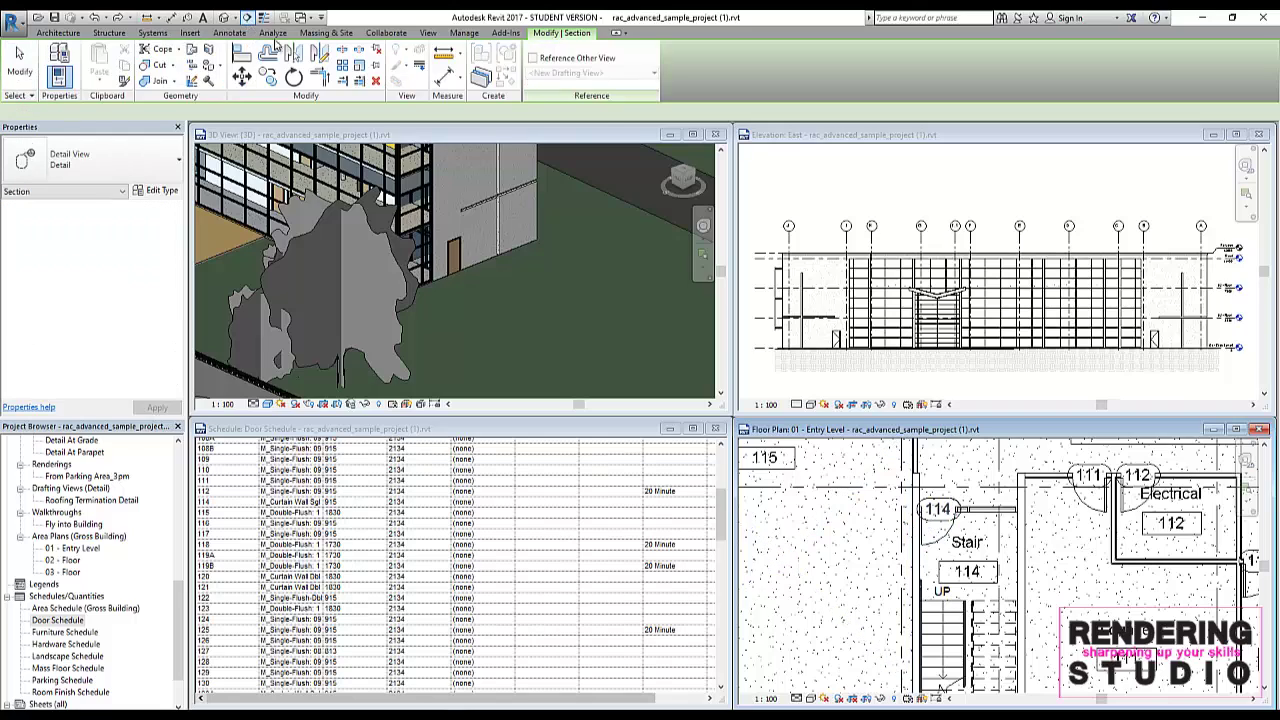
{"action": "left_click", "coordinate": [881, 563]}
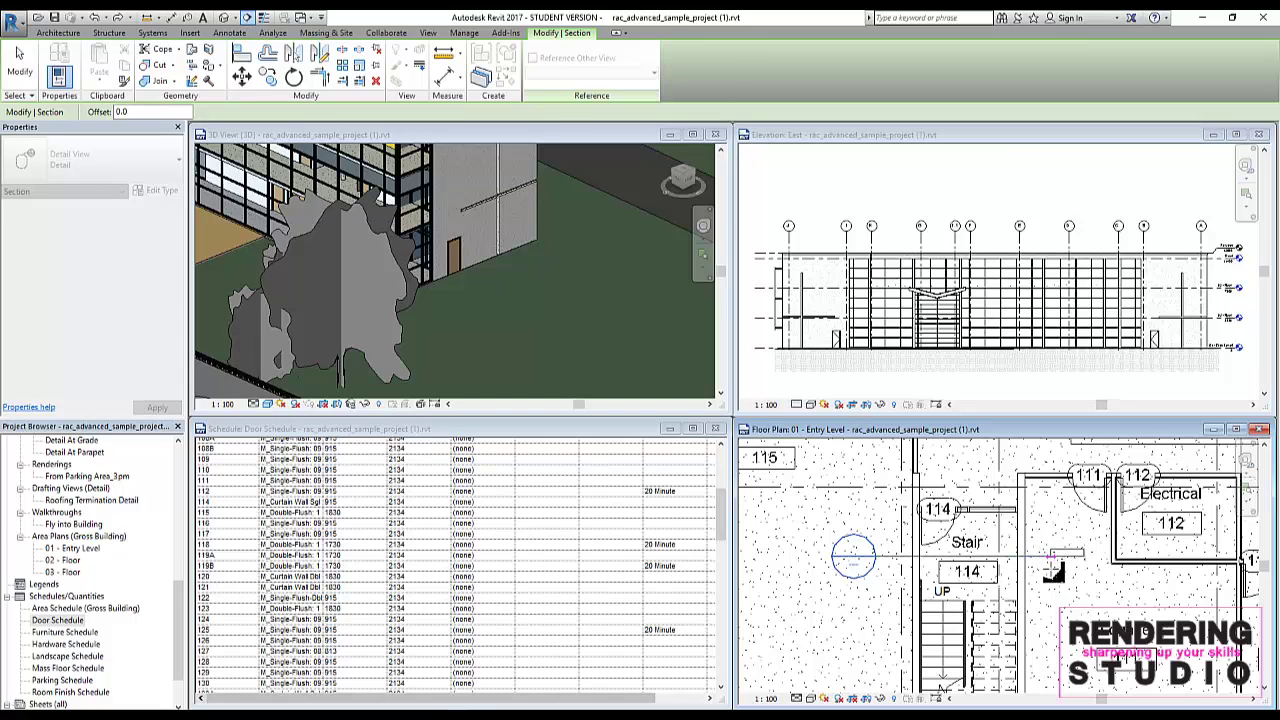
{"action": "left_click", "coordinate": [1050, 556]}
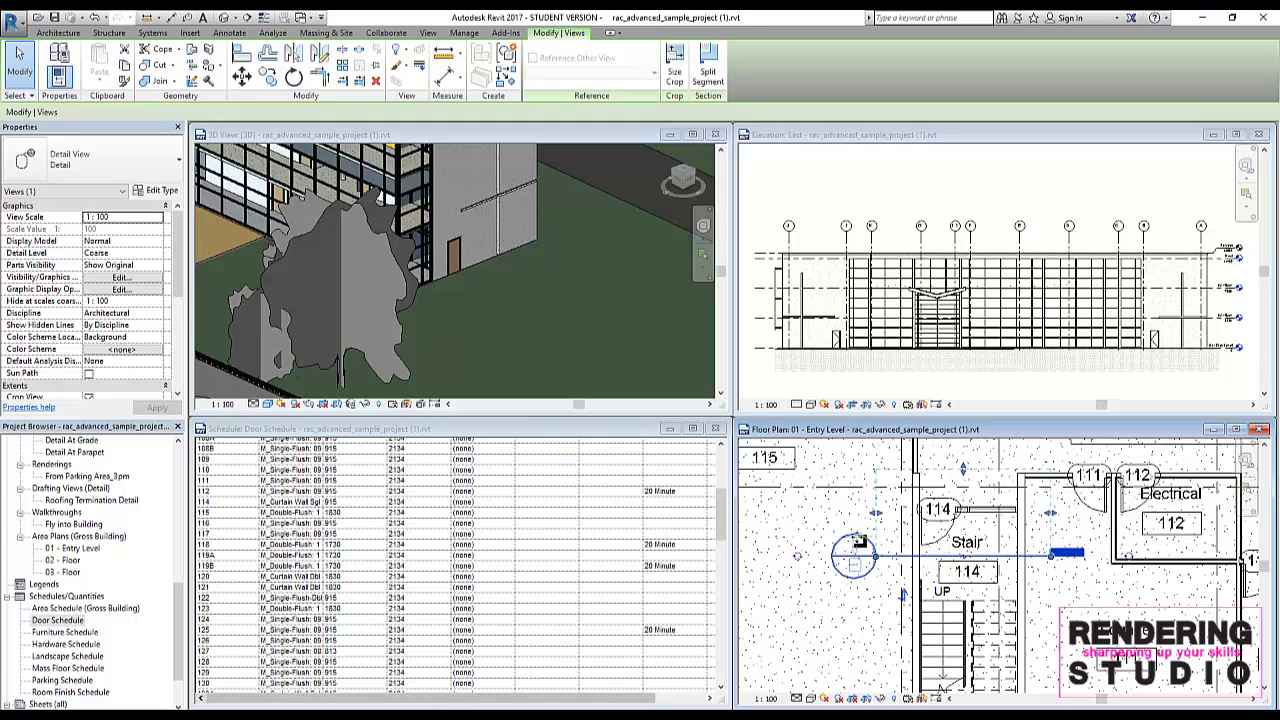
{"action": "right_click", "coordinate": [855, 552]}
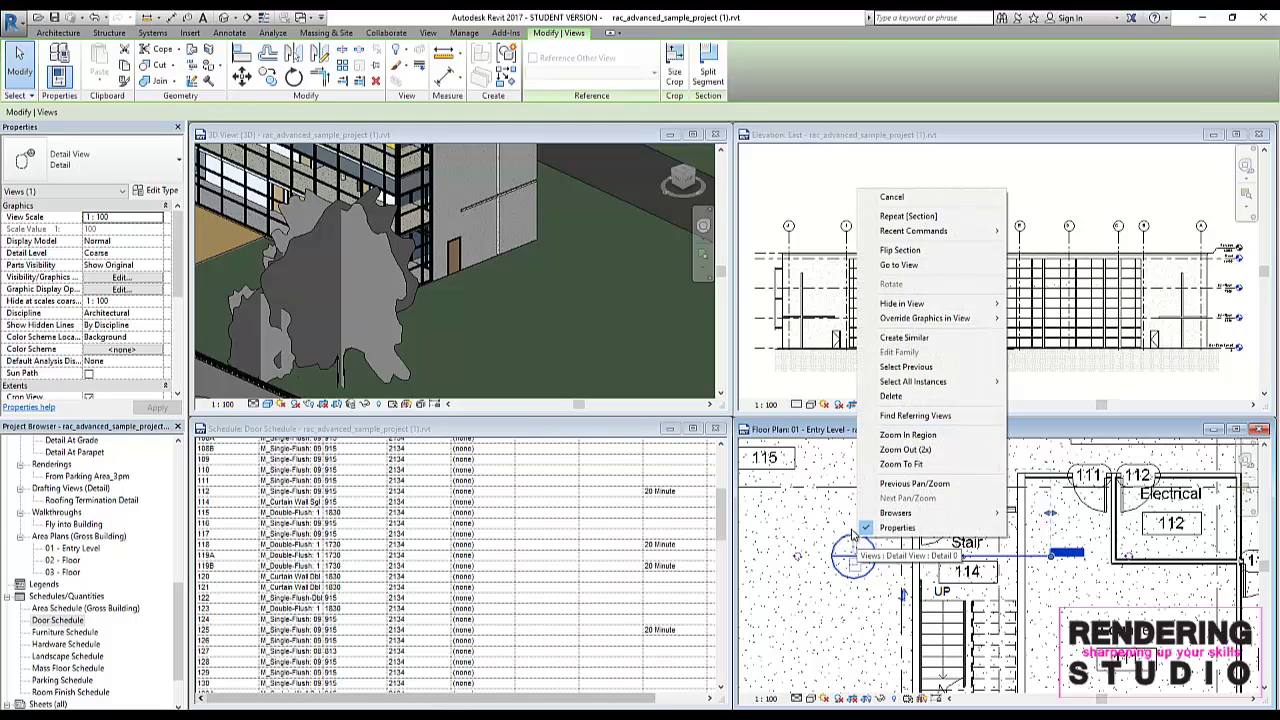
{"action": "left_click", "coordinate": [898, 265]}
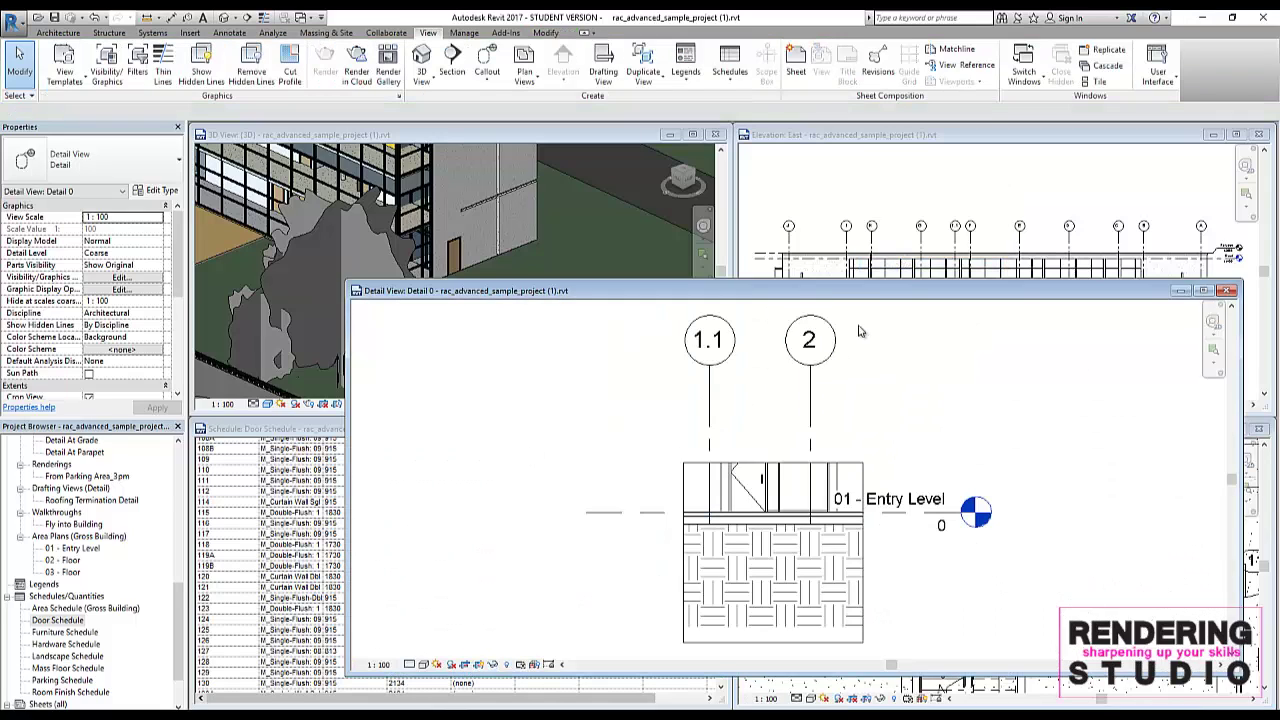
Step: Drag the Detail 0 crop region's top up to include 02 - Floor and 03 - Floor
{"action": "left_click_drag", "start_coordinate": [832, 292], "coordinate": [777, 227]}
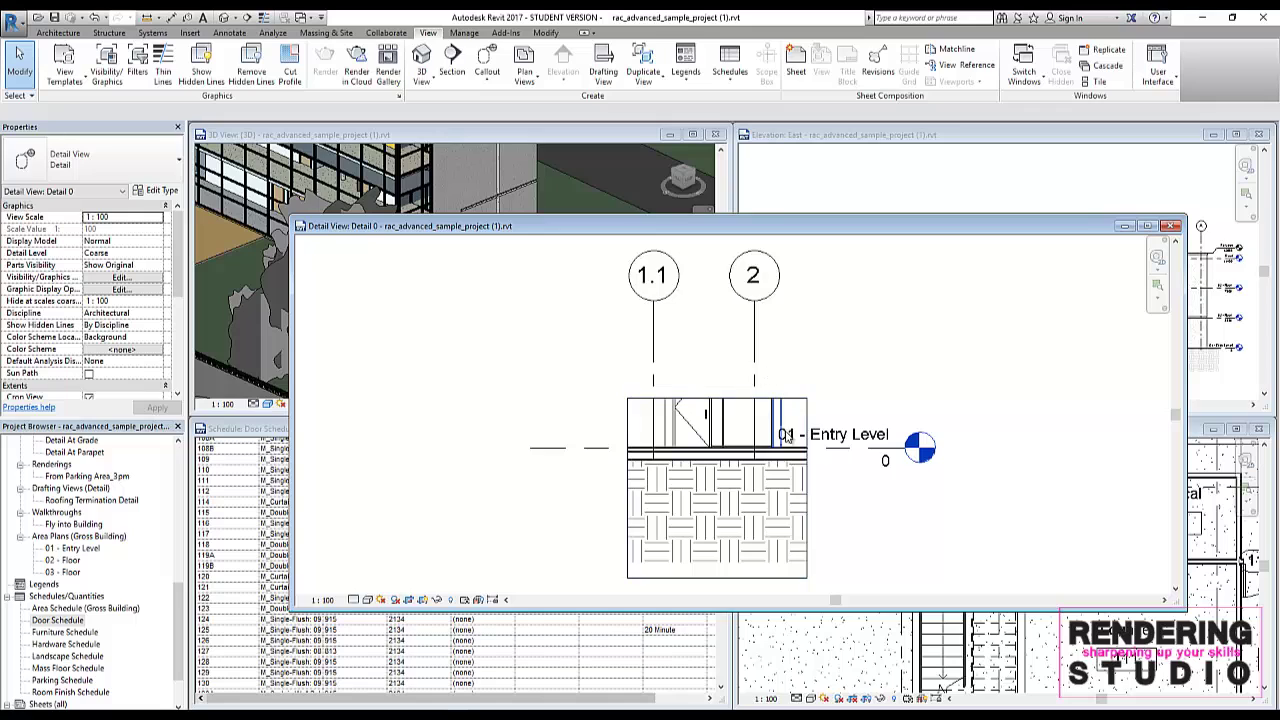
{"action": "scroll", "coordinate": [765, 388], "scroll_direction": "down", "scroll_amount": 2}
{"action": "middle_click_drag", "start_coordinate": [566, 403], "coordinate": [503, 443]}
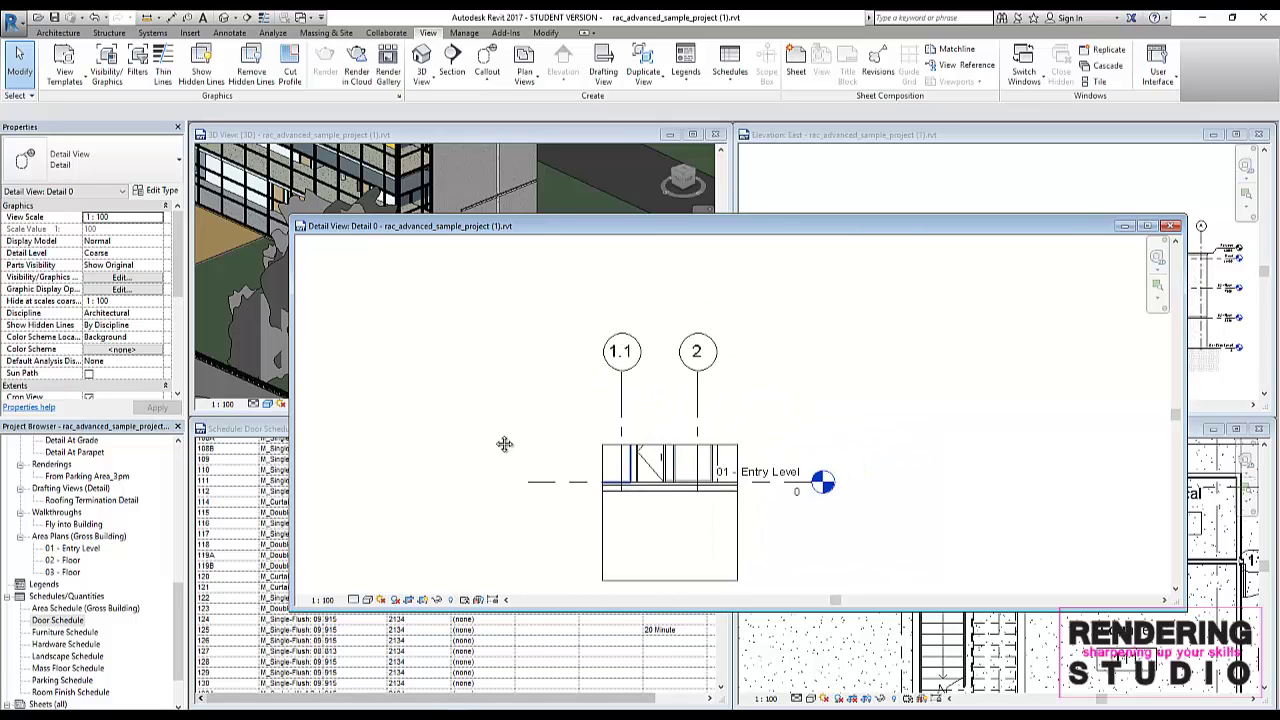
{"action": "left_click", "coordinate": [636, 447]}
{"action": "left_click_drag", "start_coordinate": [661, 384], "coordinate": [660, 300]}
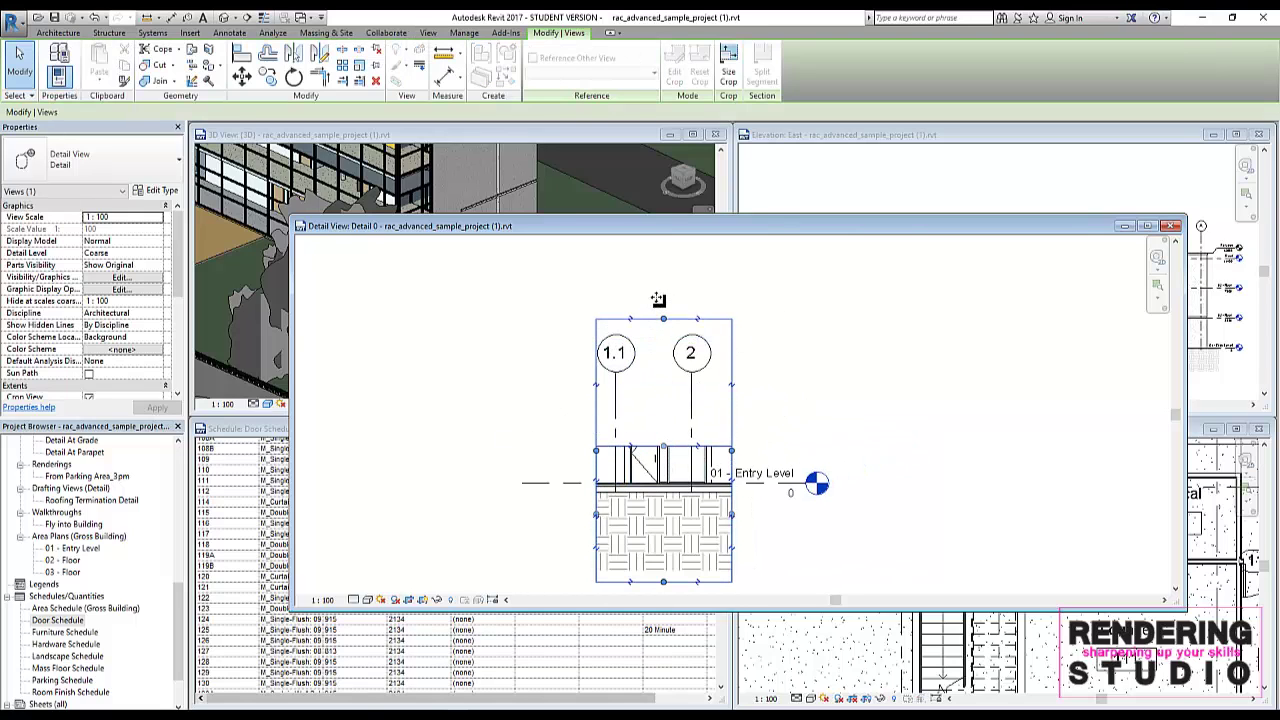
{"action": "left_click_drag", "start_coordinate": [663, 580], "coordinate": [663, 537]}
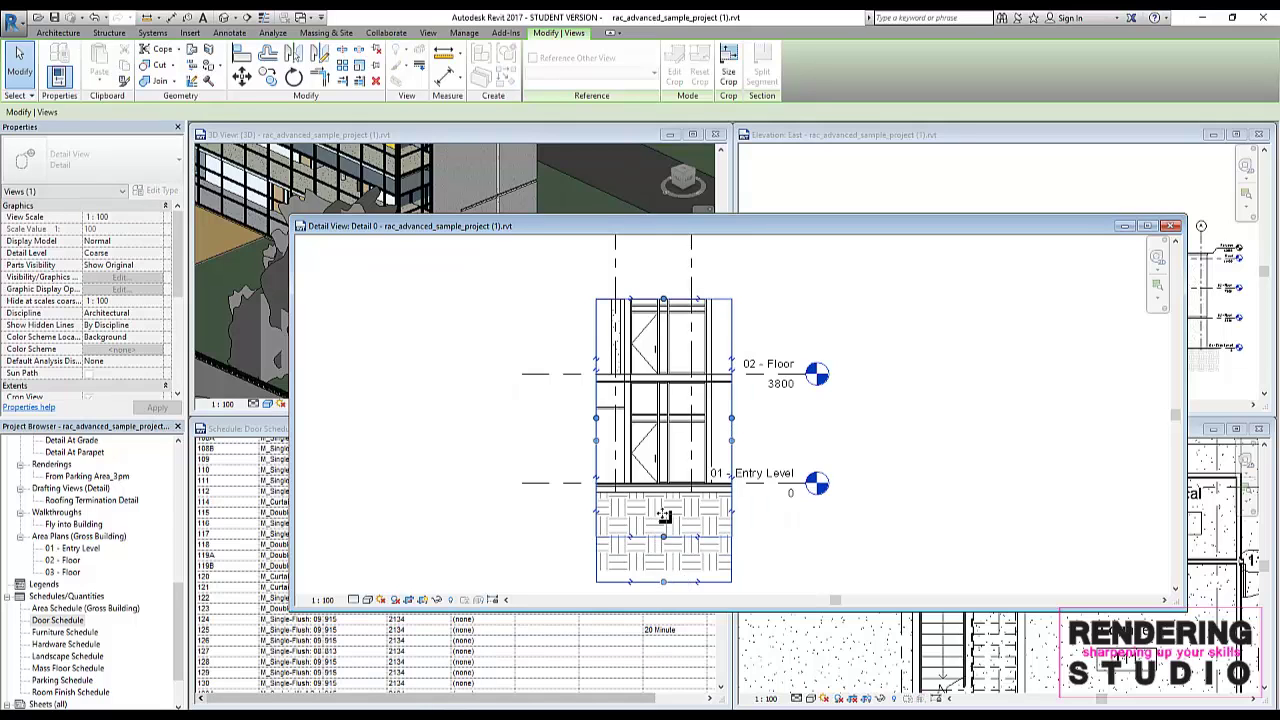
{"action": "left_click_drag", "start_coordinate": [663, 298], "coordinate": [663, 263]}
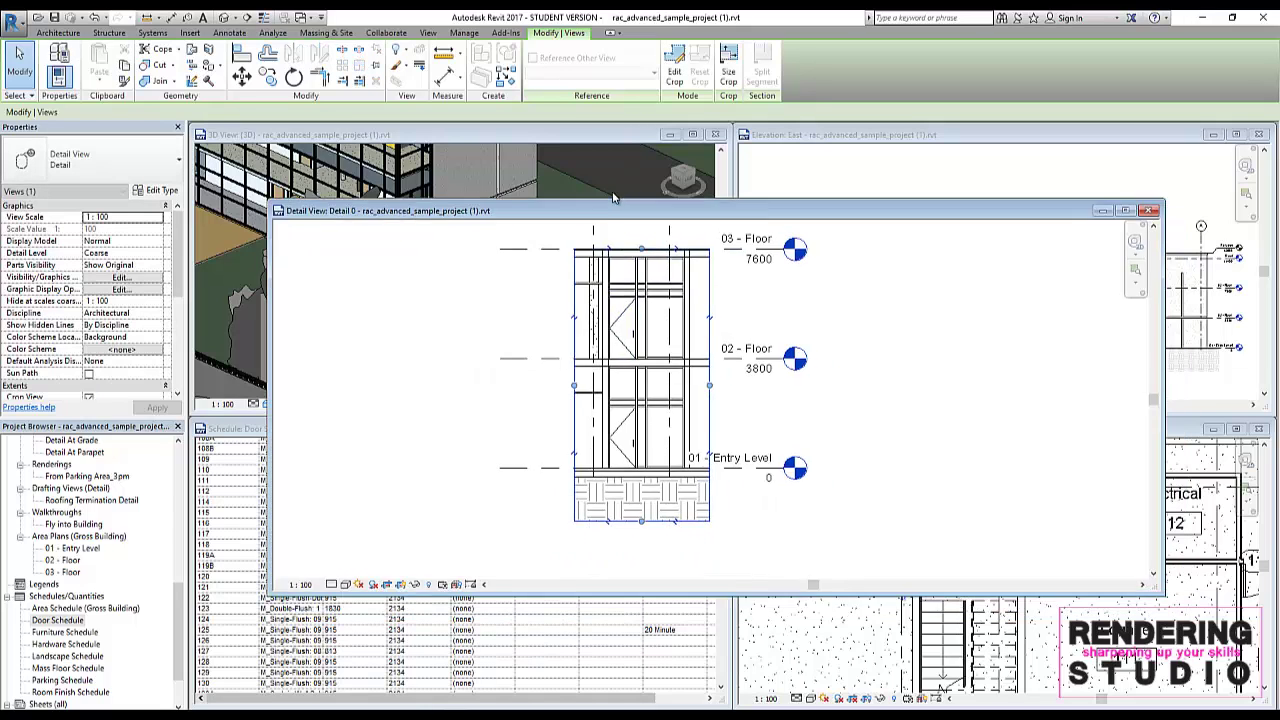
Step: Tile all open windows with WT and select door 114 in the section
{"action": "key", "text": "w"}
{"action": "key", "text": "t"}
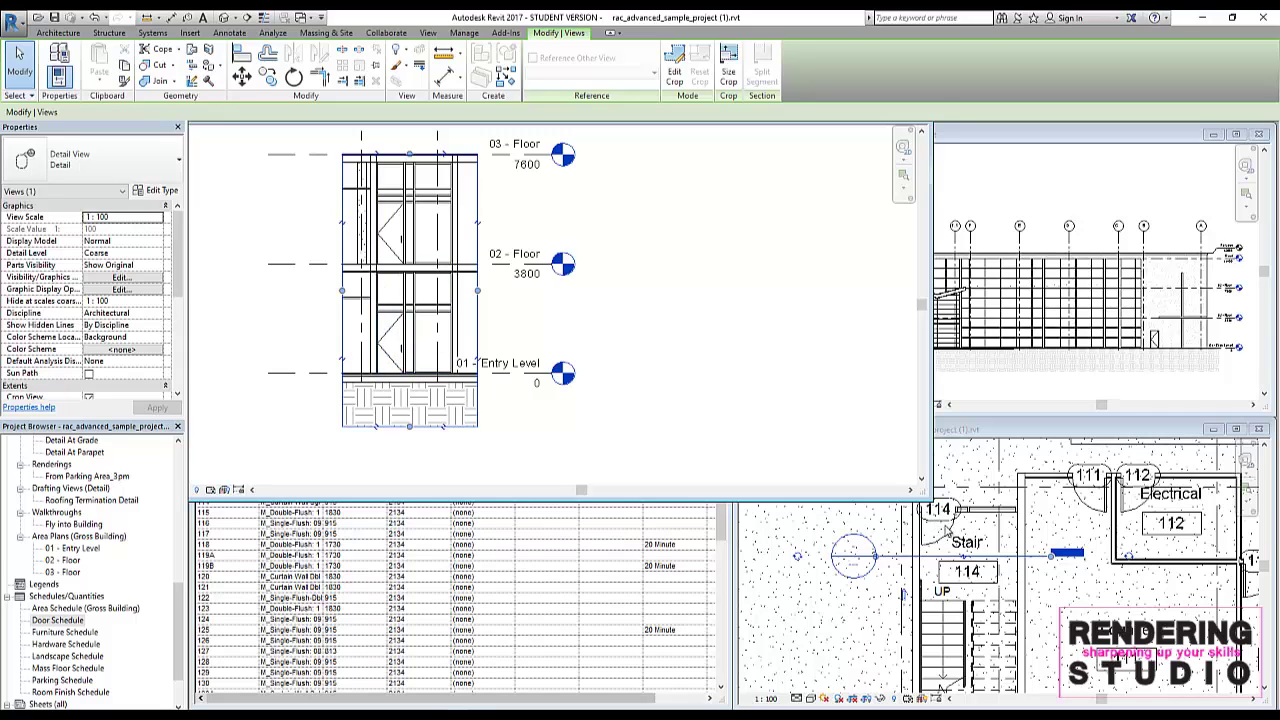
{"action": "left_click", "coordinate": [394, 346]}
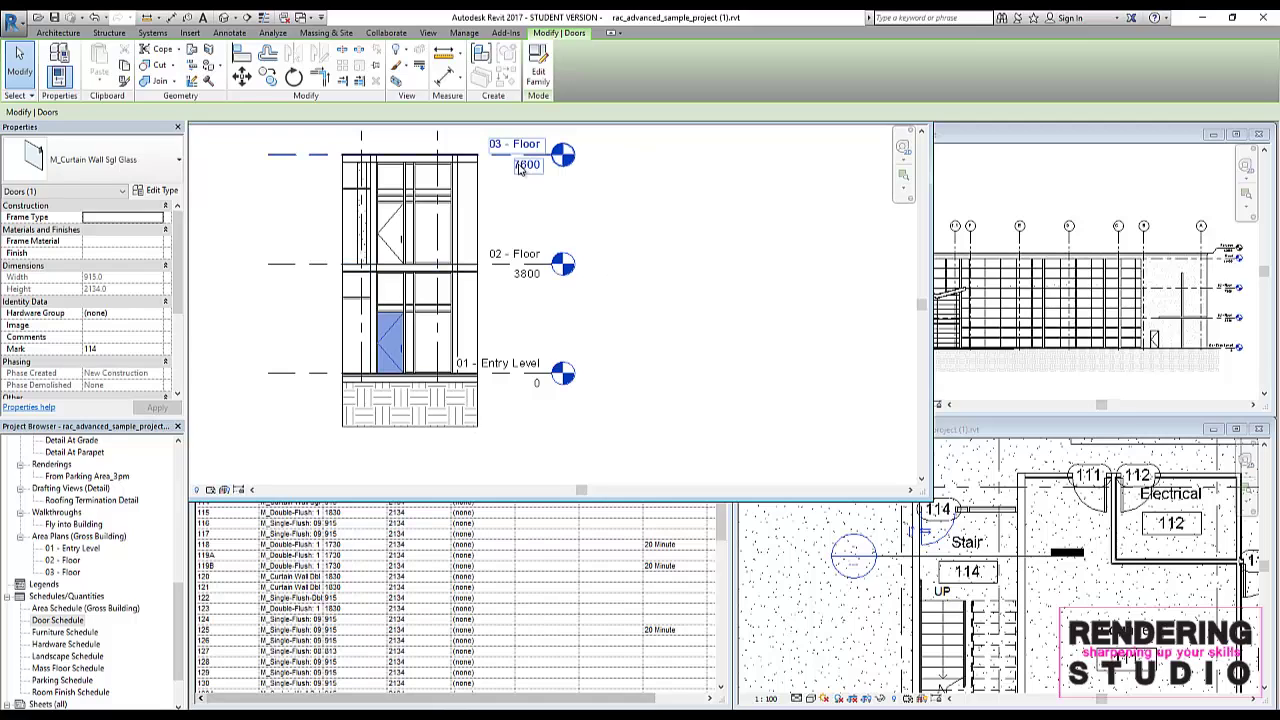
{"action": "scroll", "coordinate": [661, 226], "scroll_direction": "up", "scroll_amount": 1}
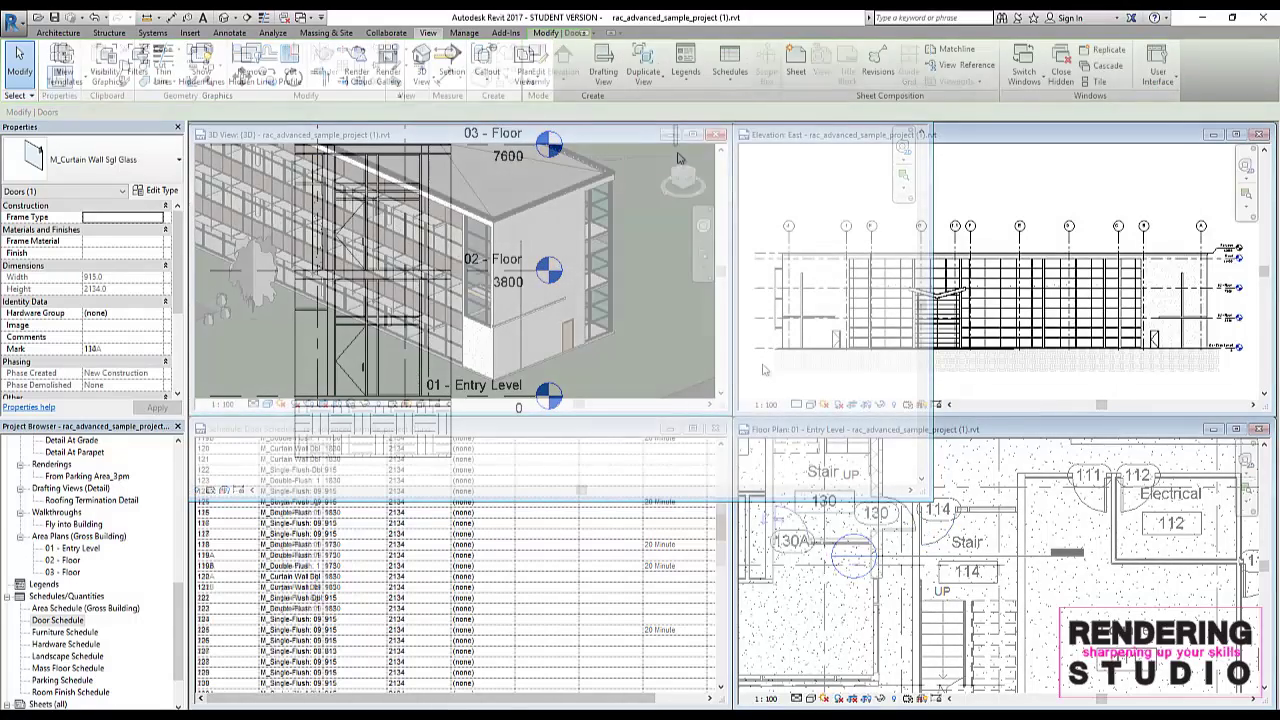